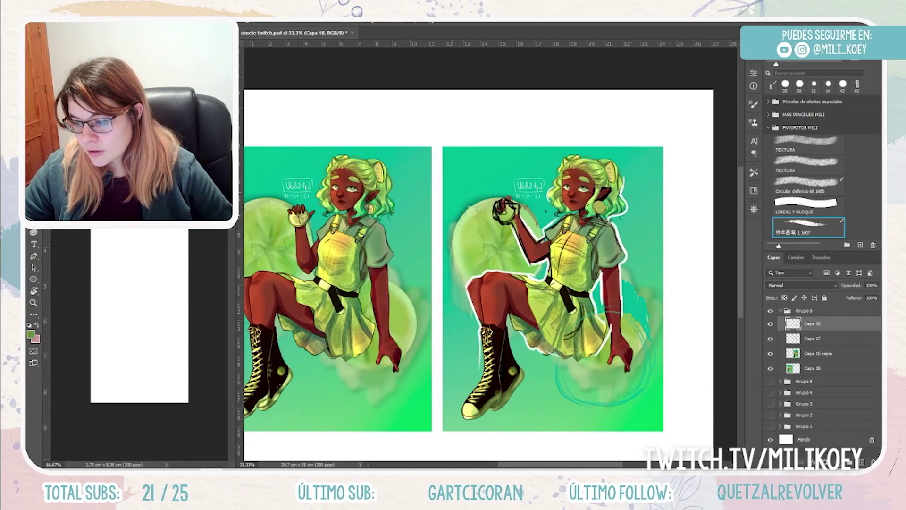
- Extend the right copy's hair with loose wavy strands on both sides, using greens sampled from the existing hair
left_click(618, 193, "alt")
left_click_drag(619, 186, 633, 208)
left_click(620, 187, "alt")
left_click(621, 179, "alt")
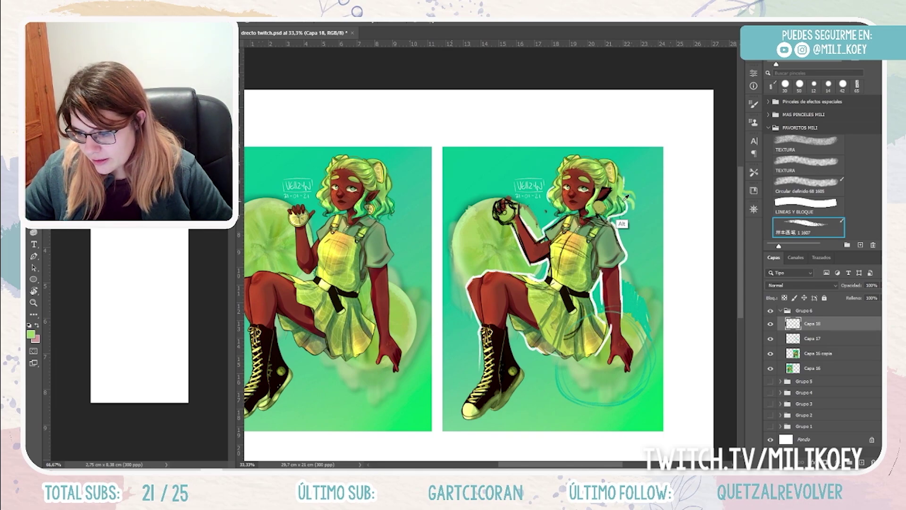
left_click_drag(620, 206, 623, 215)
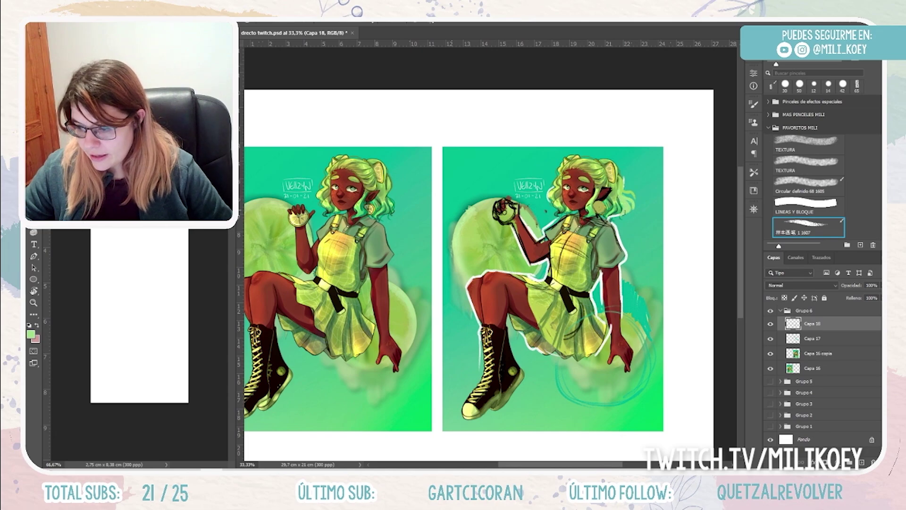
left_click_drag(553, 212, 563, 221)
left_click_drag(550, 187, 544, 209)
left_click(560, 181, "alt")
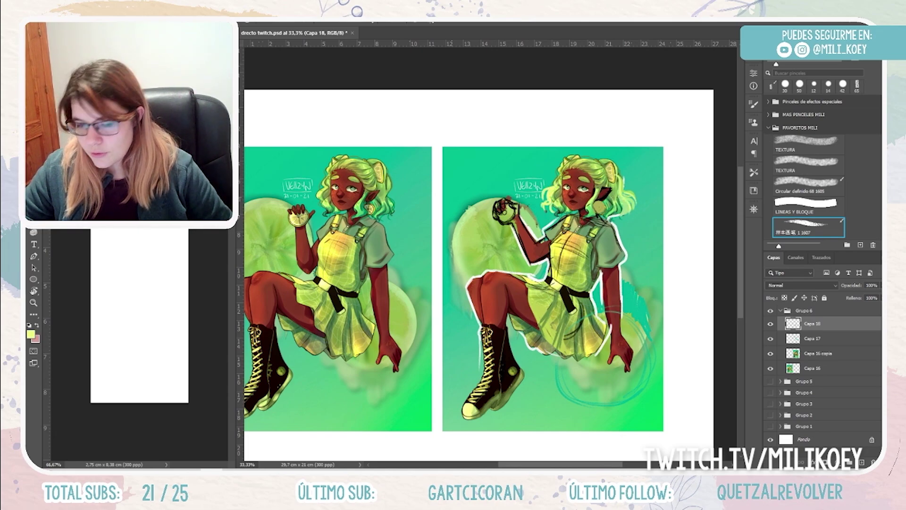
left_click_drag(614, 197, 620, 212)
- Paint sampled teal background colour over the area beside the girl's lowered arm in the right copy
left_click(635, 266, "alt")
left_click_drag(625, 265, 643, 284)
left_click_drag(642, 282, 652, 296)
- Bring in the submitted sunset illustration of the seated red-haired figure for correction
scroll(678, 280, "down", 2)
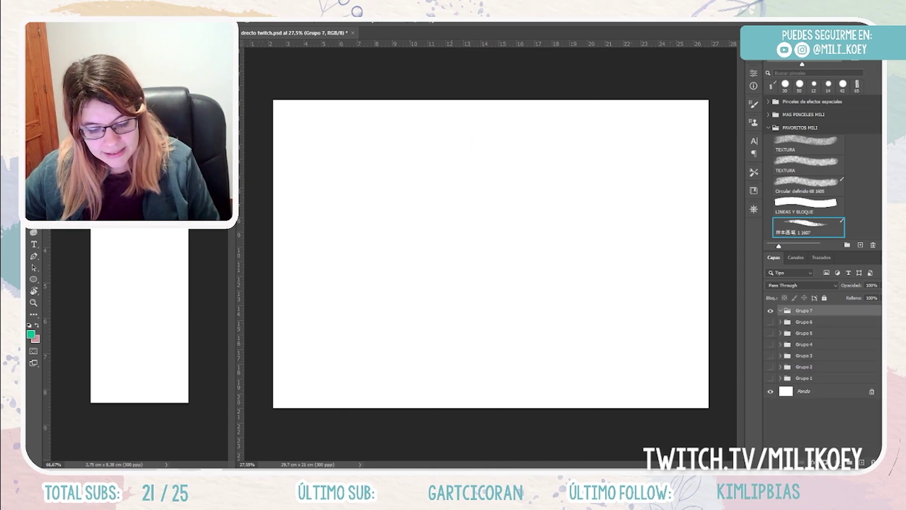
left_click(167, 477)
left_click(464, 199)
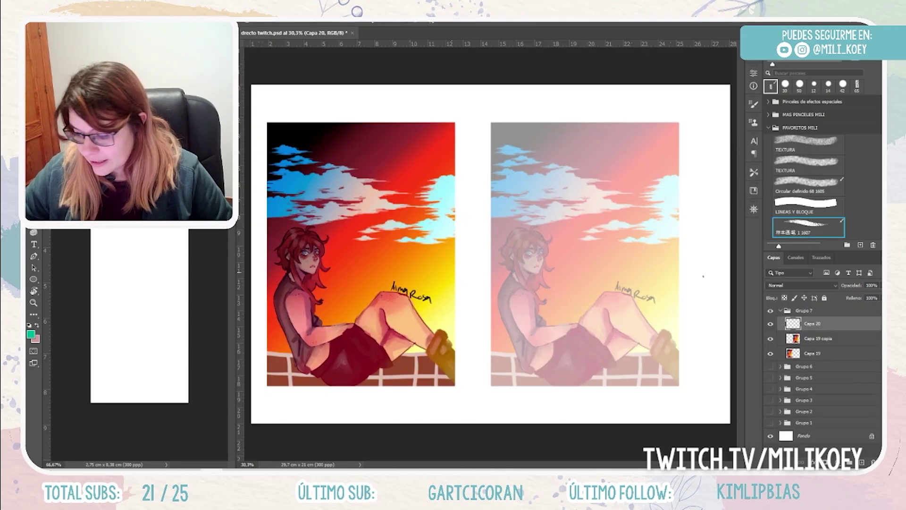
- Restore black as the drawing colour and sketch straight wall and floor guides plus the figure's curved back, arm and torso on the faded copy
left_click(30, 325)
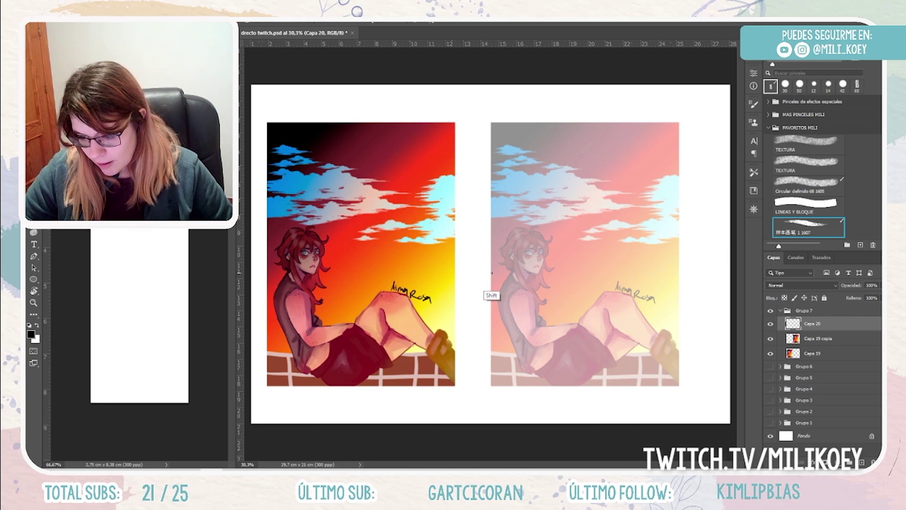
mouse_move(497, 269)
left_mouse_down()
mouse_move(499, 392)
mouse_move(507, 382)
mouse_move(687, 381)
left_mouse_up()
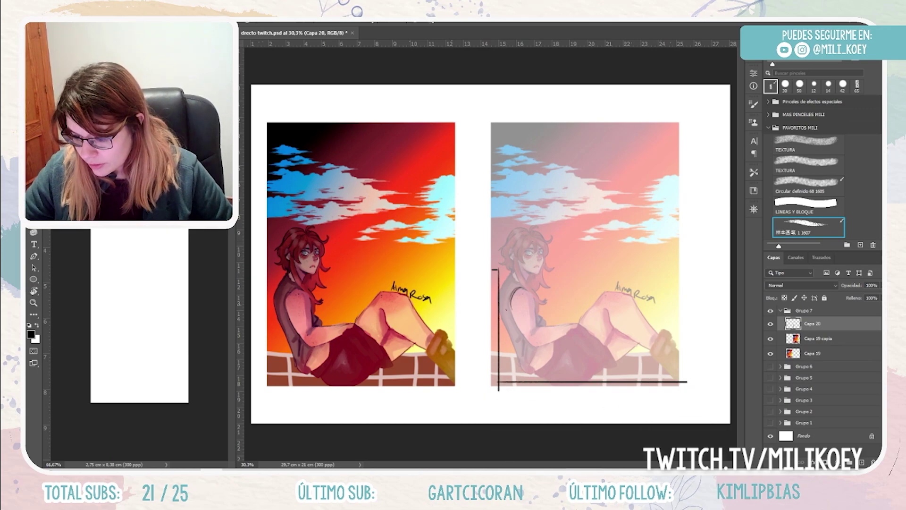
left_click_drag(515, 278, 527, 284)
left_click_drag(514, 277, 499, 297)
left_click_drag(500, 303, 517, 350)
mouse_move(521, 287)
left_mouse_down()
mouse_move(512, 323)
mouse_move(527, 319)
left_mouse_up()
mouse_move(527, 304)
left_mouse_down()
mouse_move(512, 361)
mouse_move(572, 382)
left_mouse_up()
mouse_move(534, 300)
left_mouse_down()
mouse_move(532, 315)
mouse_move(525, 311)
left_mouse_up()
mouse_move(536, 293)
left_mouse_down()
mouse_move(530, 318)
mouse_move(548, 352)
left_mouse_up()
left_click_drag(522, 363, 569, 373)
- Block in the seated figure's bent legs from the hips over the raised knee down to the foot
left_click_drag(541, 349, 611, 289)
left_click_drag(543, 325, 596, 290)
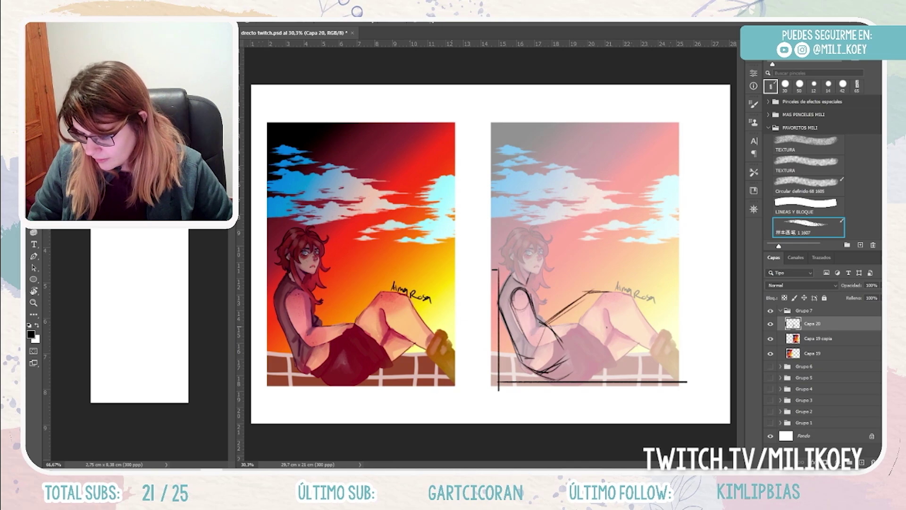
left_click_drag(577, 326, 538, 375)
left_click_drag(547, 367, 587, 311)
mouse_move(554, 357)
left_mouse_down()
mouse_move(588, 308)
mouse_move(619, 348)
left_mouse_up()
mouse_move(543, 325)
left_mouse_down()
mouse_move(577, 299)
mouse_move(613, 292)
mouse_move(616, 332)
left_mouse_up()
left_click_drag(598, 299, 629, 356)
left_click_drag(630, 356, 663, 353)
- Reinforce the near thigh and shin lines and define the foot resting on the ground
left_click_drag(577, 331, 547, 362)
mouse_move(582, 325)
left_mouse_down()
mouse_move(556, 359)
mouse_move(586, 326)
left_mouse_up()
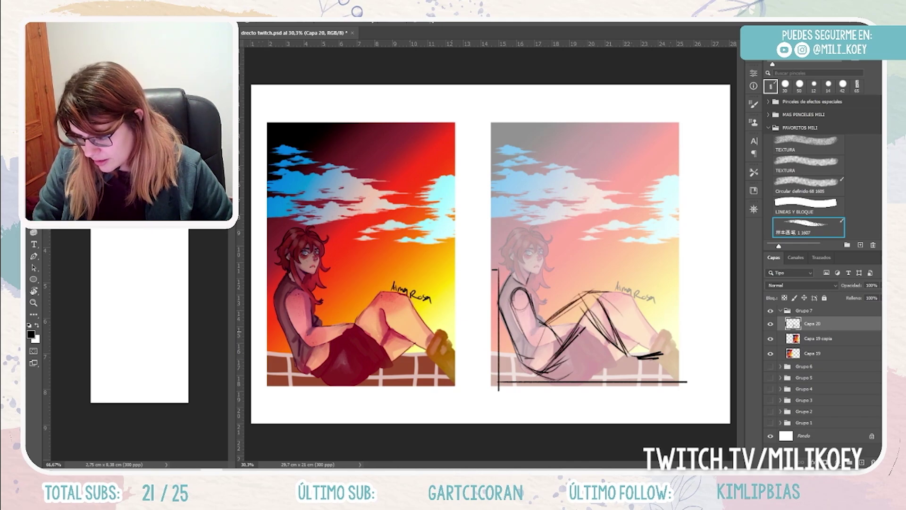
left_click_drag(549, 367, 581, 332)
mouse_move(561, 356)
left_mouse_down()
mouse_move(591, 326)
mouse_move(607, 341)
left_mouse_up()
mouse_move(588, 328)
left_mouse_down()
mouse_move(621, 354)
mouse_move(638, 347)
left_mouse_up()
left_click_drag(650, 342, 635, 355)
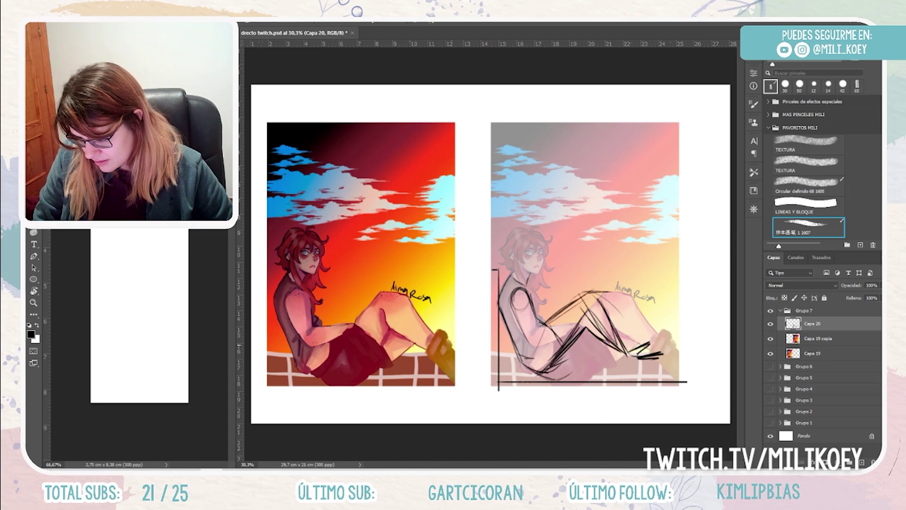
left_click_drag(646, 349, 637, 358)
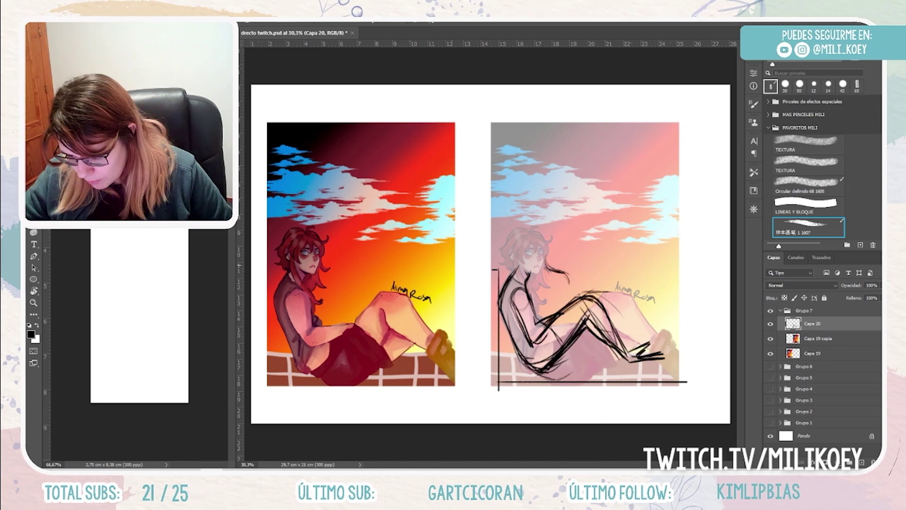
- Refine the chest contour and sketch the loose hair around the figure's head and neck
mouse_move(545, 266)
left_mouse_down()
mouse_move(553, 296)
mouse_move(535, 310)
left_mouse_up()
left_click_drag(537, 299, 534, 311)
left_click_drag(551, 243, 546, 264)
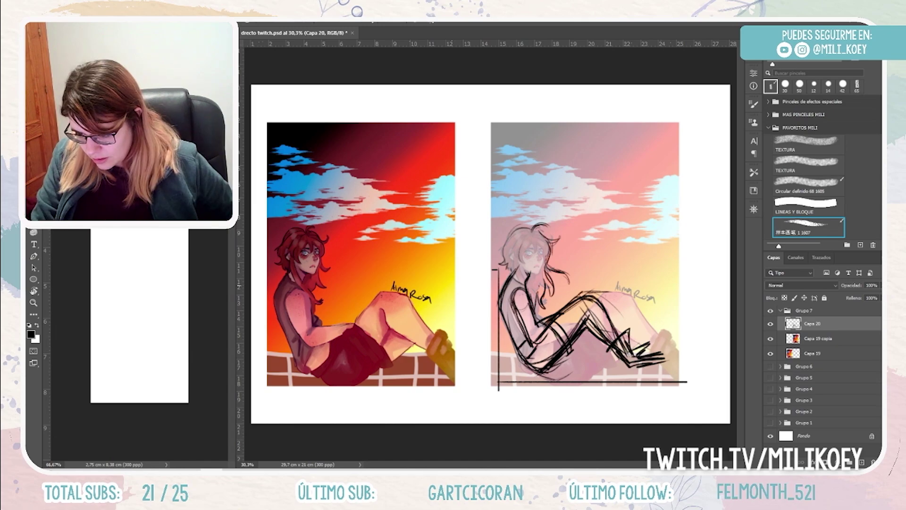
- Sketch the figure's arm stretched forward to rest on the raised knee
left_click_drag(527, 282, 598, 290)
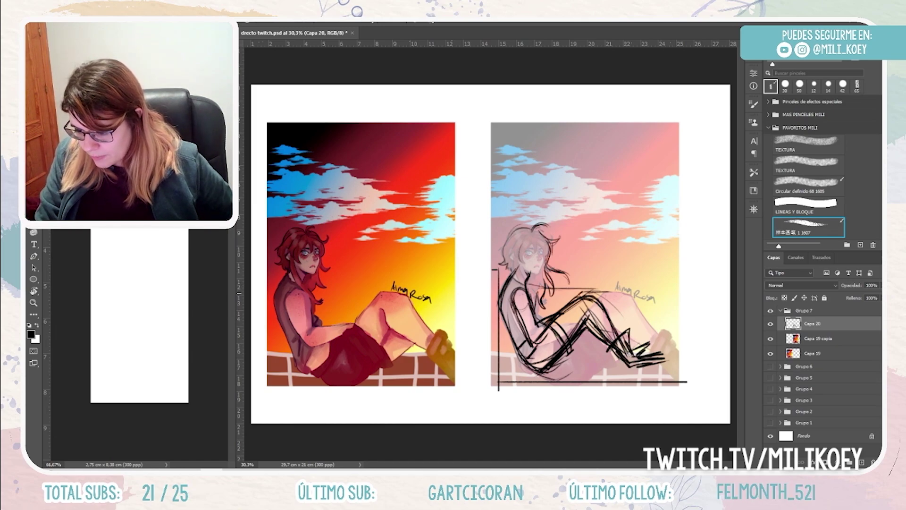
left_click_drag(524, 280, 565, 291)
left_click_drag(530, 295, 573, 300)
mouse_move(537, 290)
left_mouse_down()
mouse_move(600, 293)
mouse_move(615, 305)
mouse_move(608, 309)
left_mouse_up()
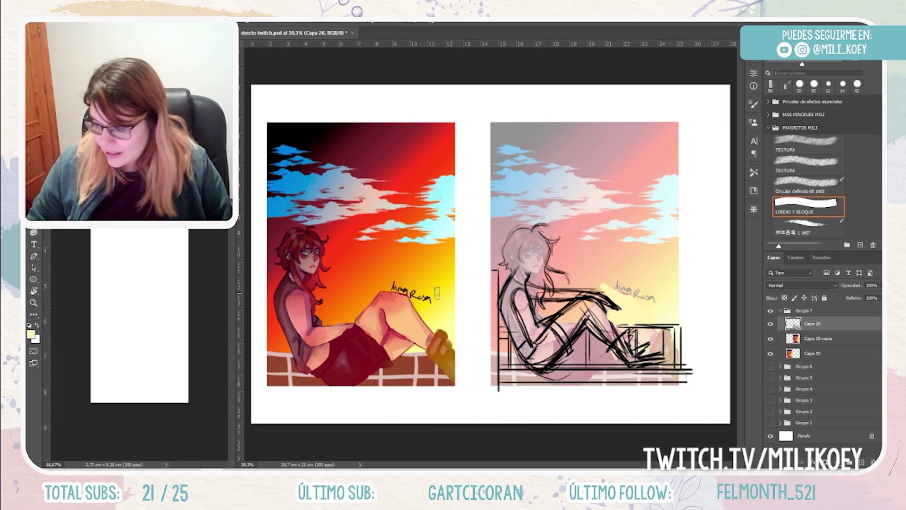
- On a new Multiply layer above the original artwork, shade the figure's arm, shorts and legs in sampled reddish skin tone with the TEXTURA brush
left_click(841, 354)
left_click(862, 463)
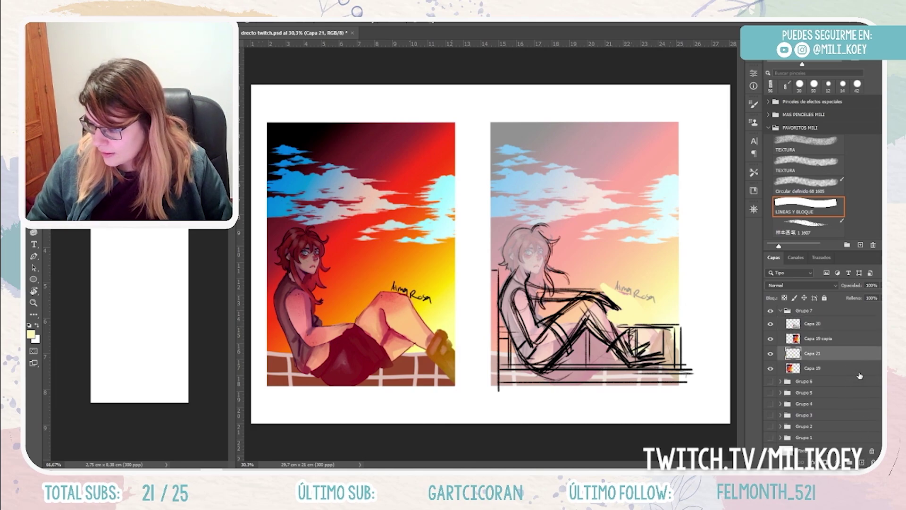
left_click(806, 140)
left_click(303, 322, "alt")
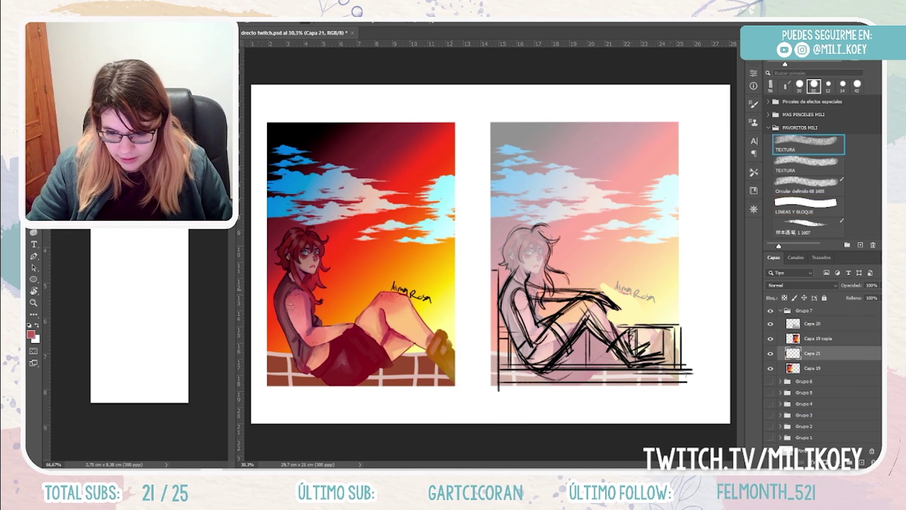
mouse_move(291, 307)
left_mouse_down()
mouse_move(299, 349)
mouse_move(317, 342)
mouse_move(330, 354)
mouse_move(361, 331)
mouse_move(324, 360)
left_mouse_up()
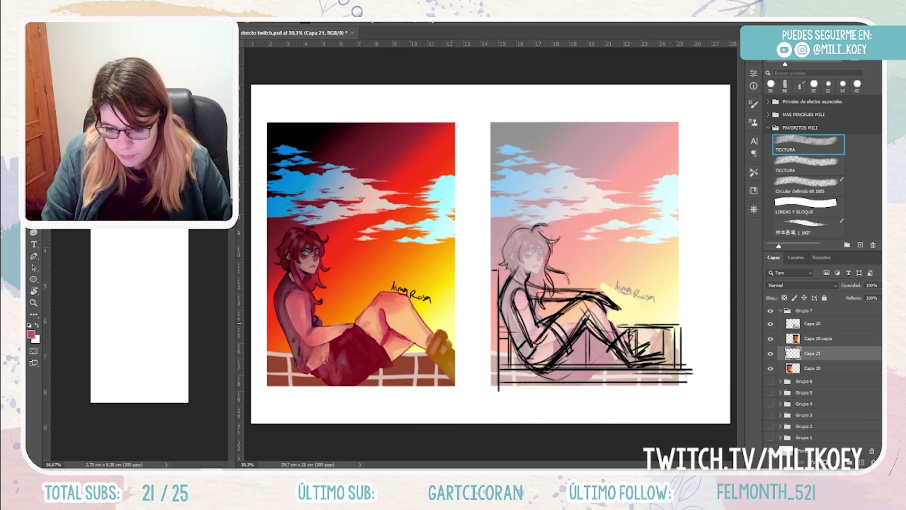
mouse_move(410, 342)
left_mouse_down()
mouse_move(388, 354)
mouse_move(392, 333)
left_mouse_up()
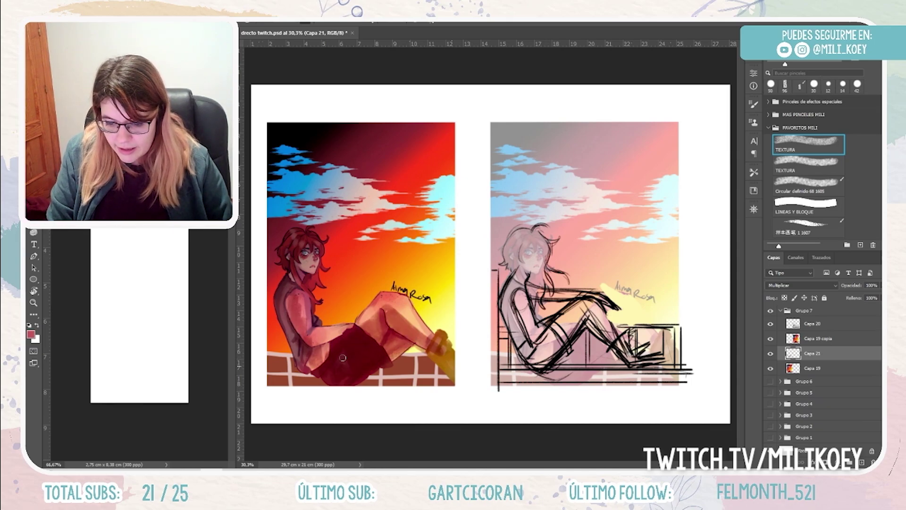
mouse_move(322, 362)
left_mouse_down()
mouse_move(330, 339)
mouse_move(313, 341)
mouse_move(299, 319)
mouse_move(311, 338)
left_mouse_up()
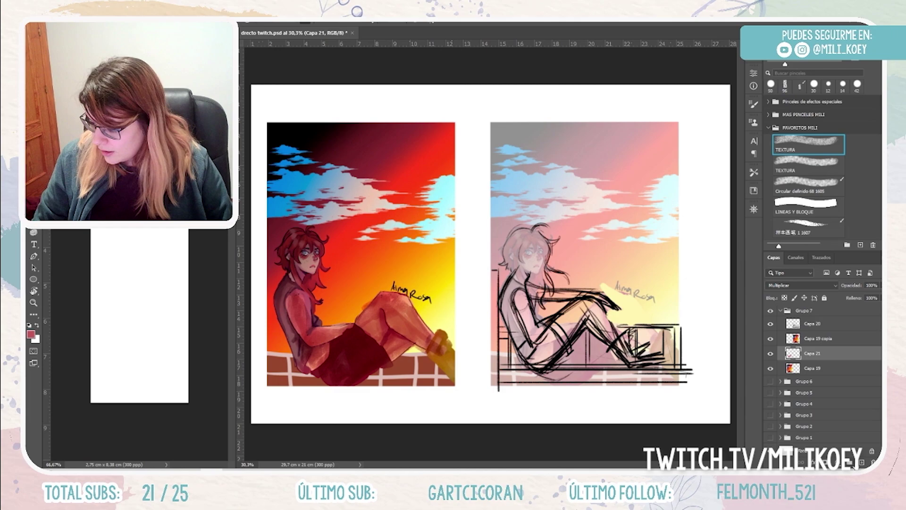
- On another new layer, paint pale yellow (#feda88) rim highlights along the hair and body with a smaller tapered brush
left_click(861, 462)
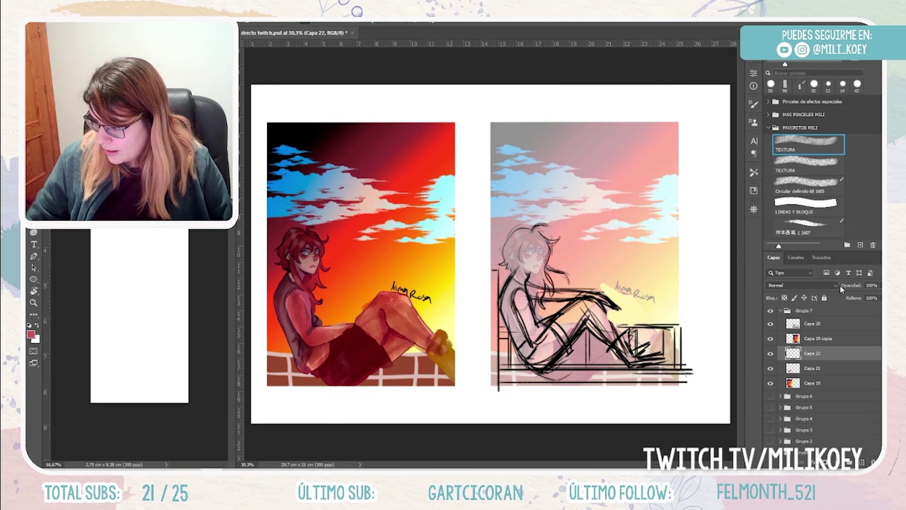
left_click(794, 223)
left_click_drag(786, 63, 780, 64)
left_click(388, 289, "alt")
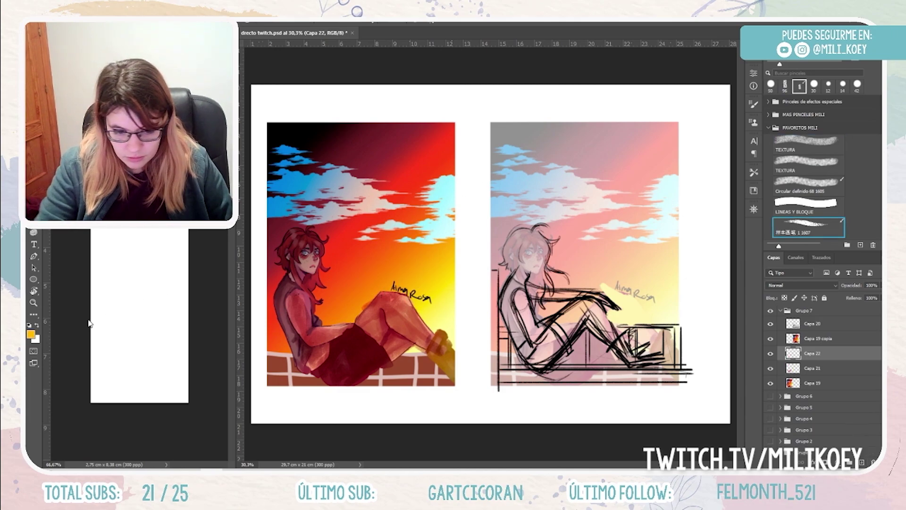
left_click(31, 335)
left_click(385, 109)
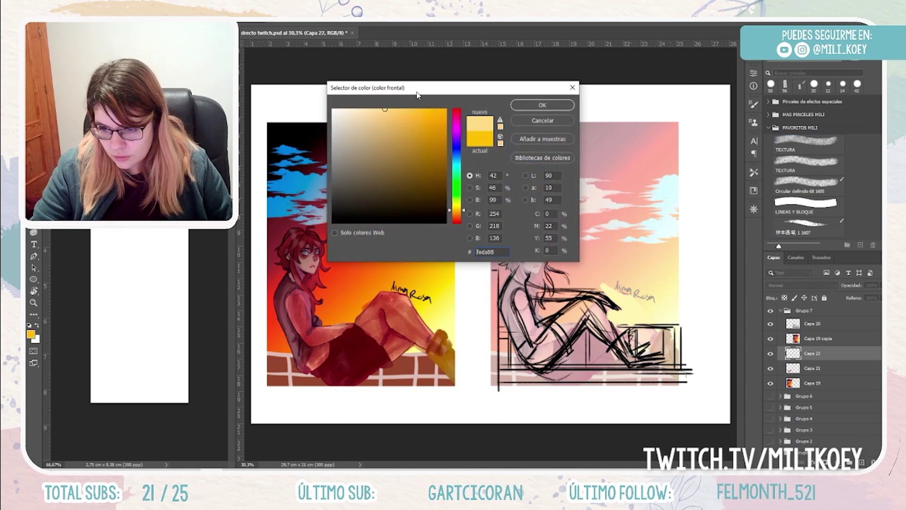
left_click(544, 105)
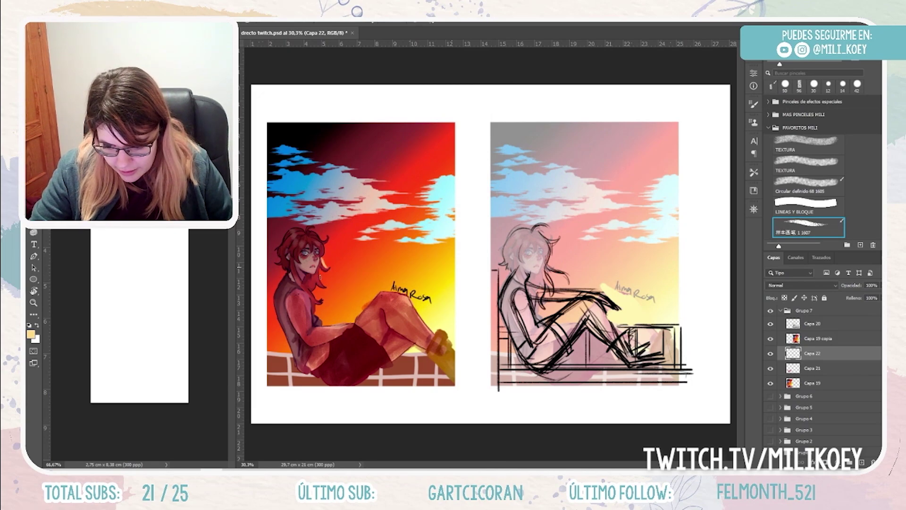
left_click_drag(322, 268, 325, 286)
key("bracketleft")
key("bracketleft")
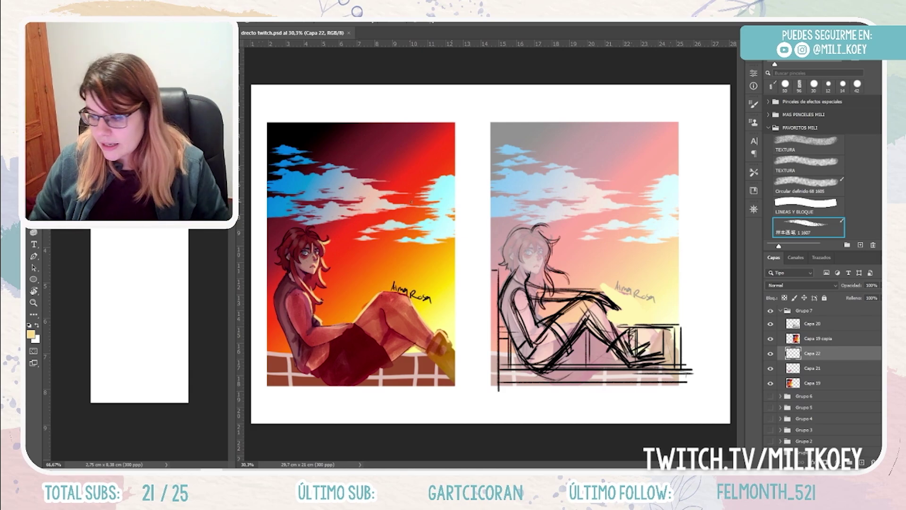
- Add a layer directly above the original sunset artwork and sketch black city building silhouettes on the horizon behind the figure
left_click(808, 367)
left_click(811, 380)
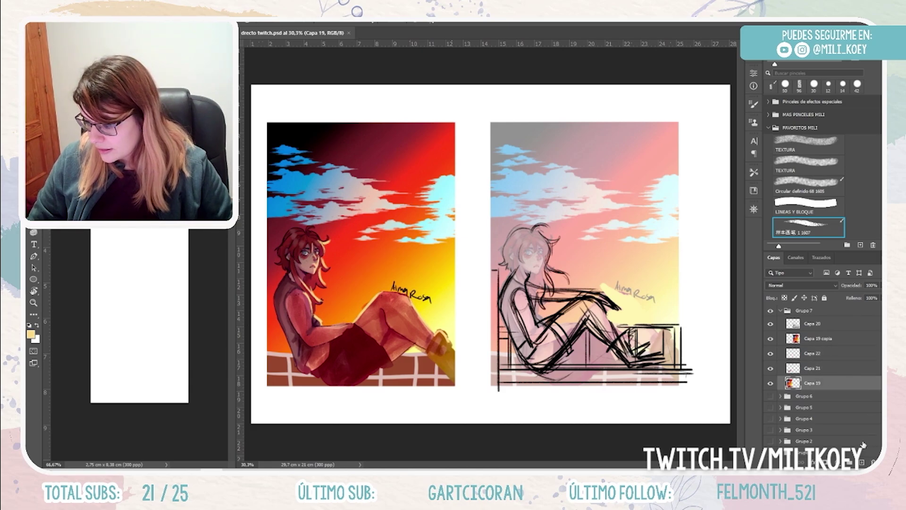
left_click(862, 462)
left_click(508, 363, "alt")
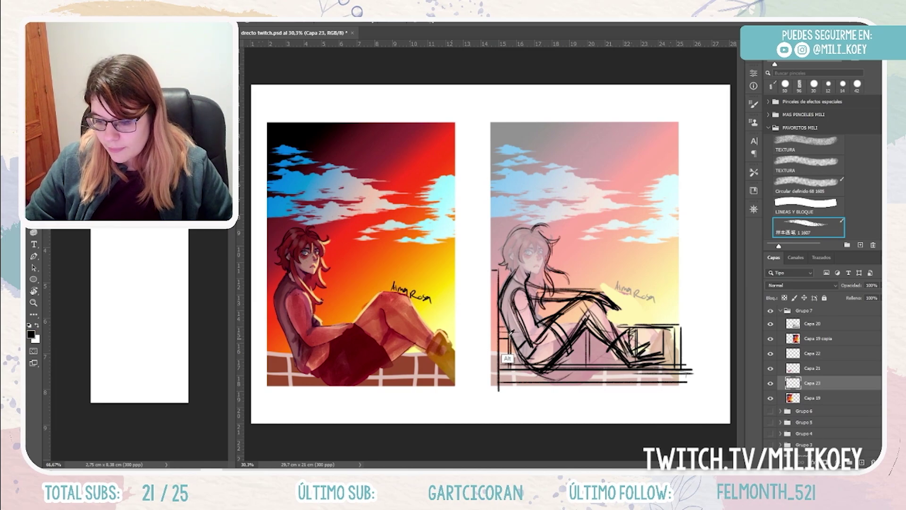
left_click_drag(453, 302, 439, 327)
mouse_move(431, 321)
left_mouse_down()
mouse_move(439, 328)
mouse_move(444, 302)
mouse_move(451, 327)
mouse_move(436, 331)
left_mouse_up()
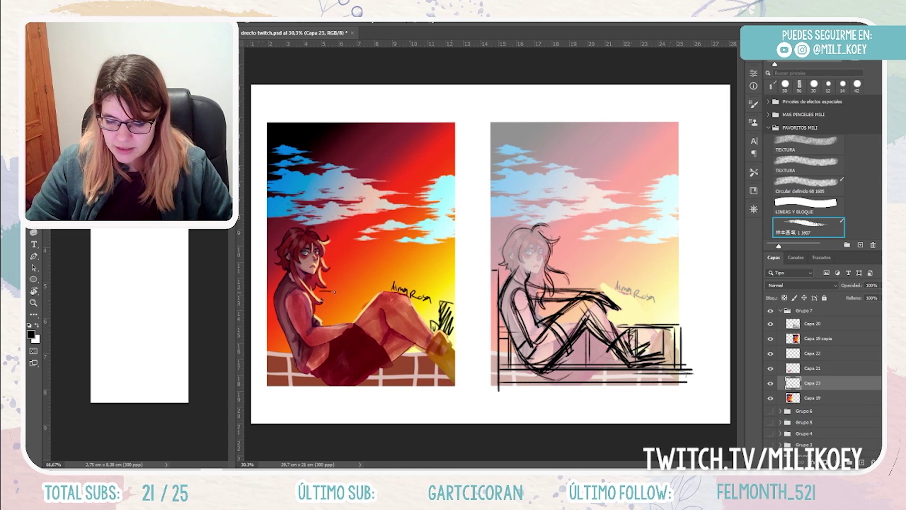
mouse_move(334, 291)
left_mouse_down()
mouse_move(328, 322)
mouse_move(340, 312)
mouse_move(340, 324)
mouse_move(319, 302)
left_mouse_up()
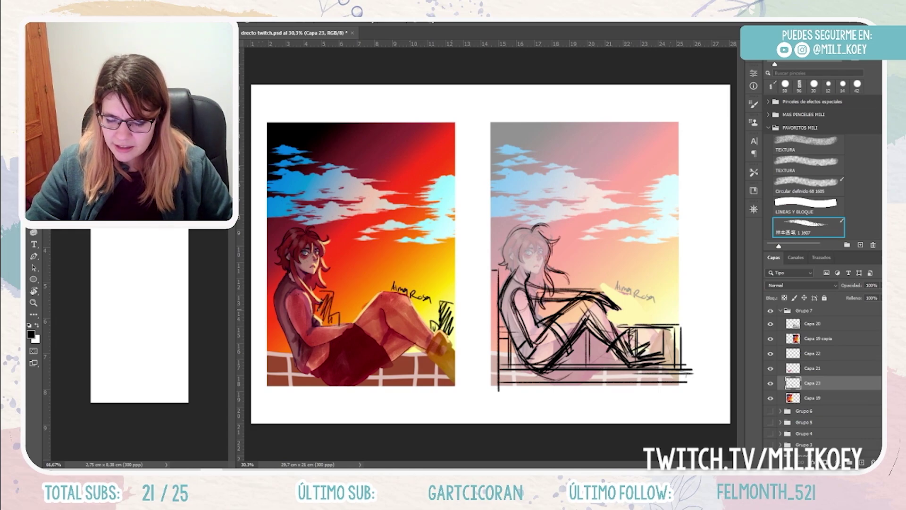
left_click_drag(267, 313, 278, 350)
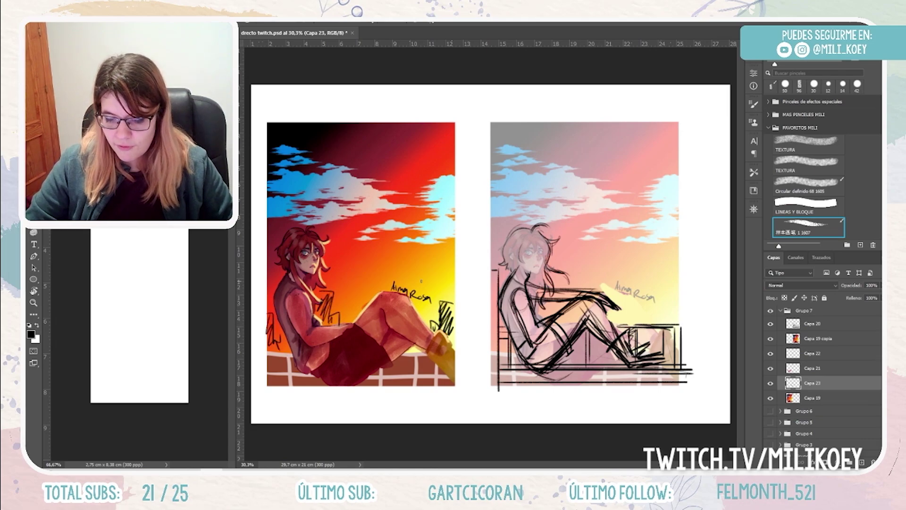
left_click_drag(352, 314, 356, 311)
left_click_drag(426, 308, 426, 321)
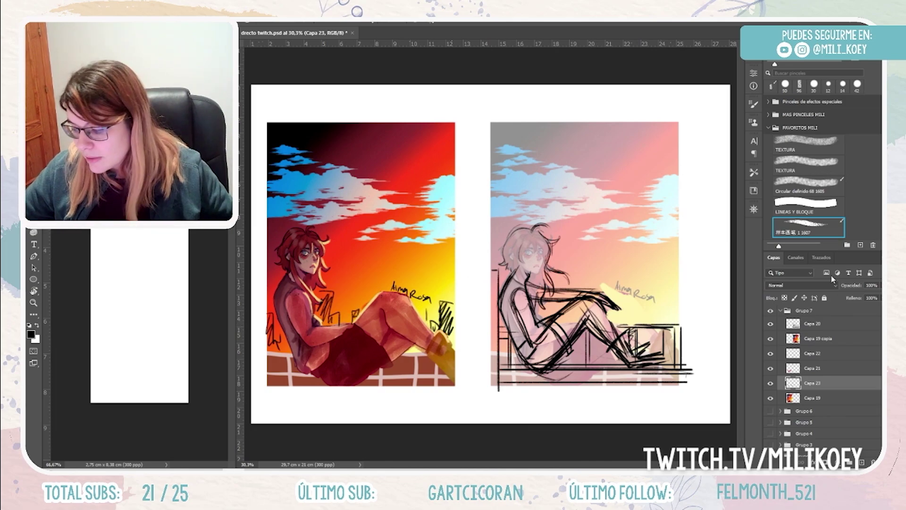
- Collapse and hide the group holding the sunset artwork correction, Grupo 7
left_click(804, 311)
left_click(780, 311)
left_click(770, 311)
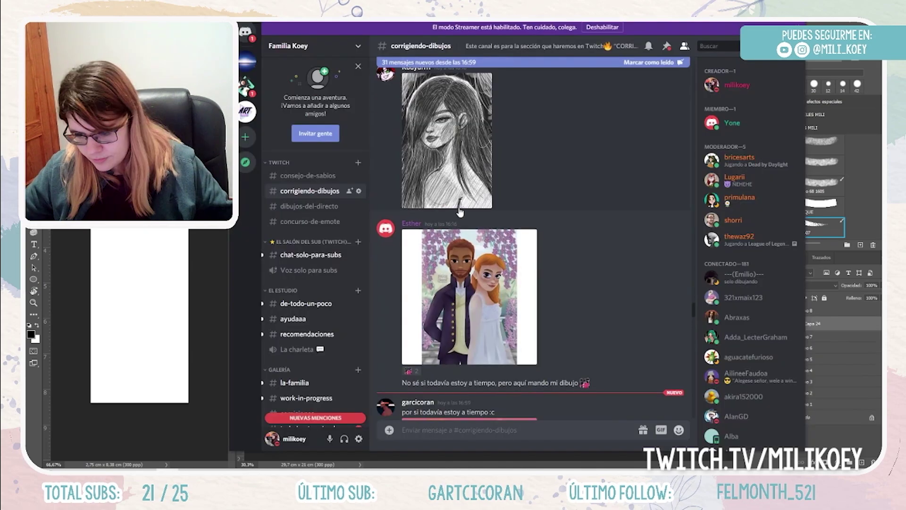
- Bring the couple illustration from Discord's corrigiendo-dibujos channel into Photoshop and lower the opacity of its duplicate
scroll(460, 212, "down", 3)
left_click(460, 176)
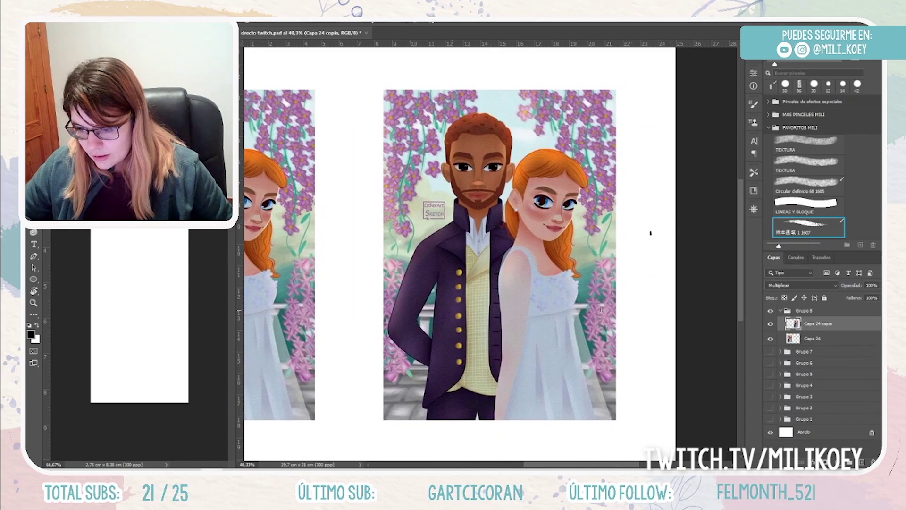
scroll(605, 245, "down", 1)
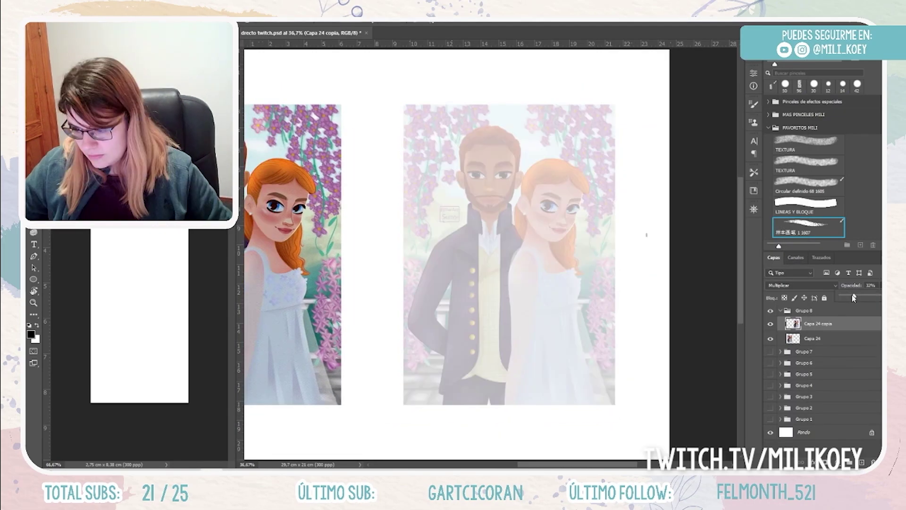
left_click_drag(856, 299, 853, 298)
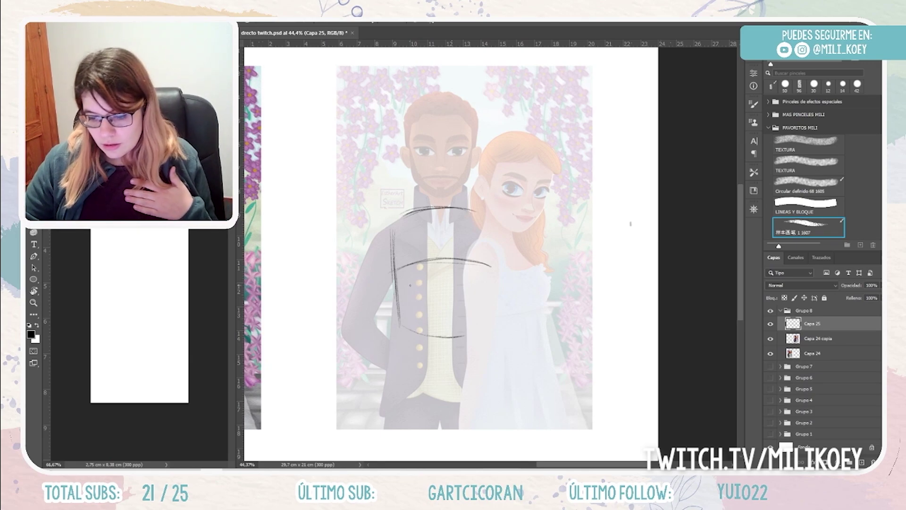
- Sketch the man's torso side, hip line and lower waist curves over the faded copy
left_click_drag(394, 253, 401, 328)
left_click_drag(399, 286, 385, 434)
left_click_drag(397, 370, 434, 406)
left_click_drag(472, 397, 451, 407)
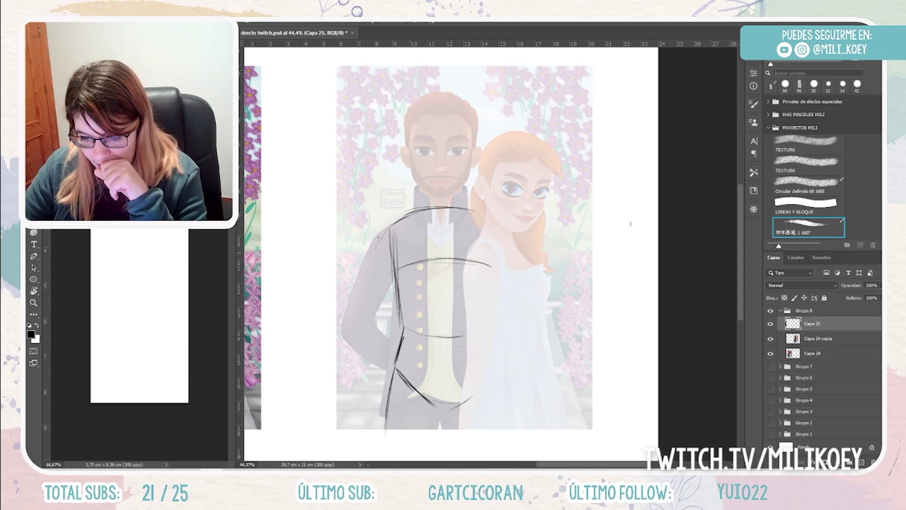
- Sketch the man's arm bent behind his back and the outer edge of his coat down to the hem
left_click_drag(395, 223, 373, 248)
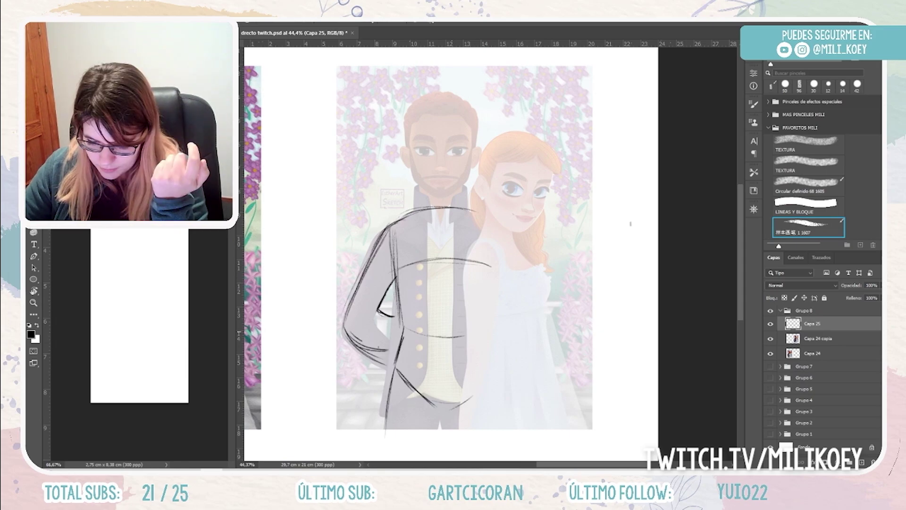
left_click_drag(357, 340, 389, 347)
left_click_drag(352, 339, 388, 349)
left_click_drag(370, 261, 347, 326)
mouse_move(388, 239)
left_mouse_down()
mouse_move(362, 283)
mouse_move(381, 353)
left_mouse_up()
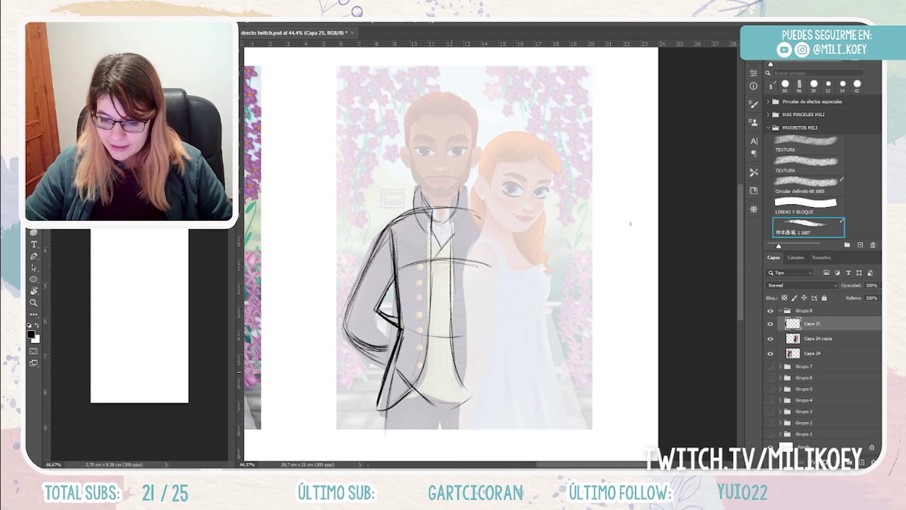
- Make the faded copy more visible, set the sketch layer Capa 25 to 74% opacity and outline the waistcoat's lower edge
left_click(837, 339)
left_click(838, 324)
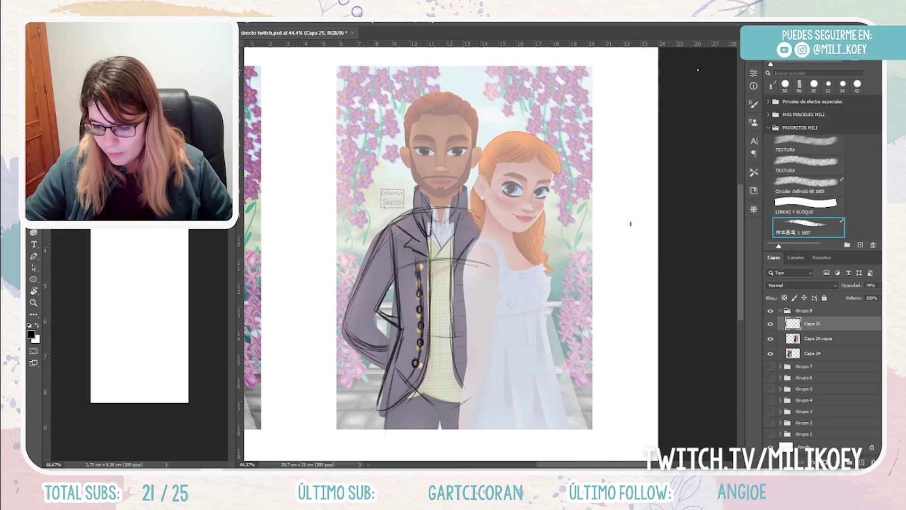
left_click_drag(412, 380, 453, 405)
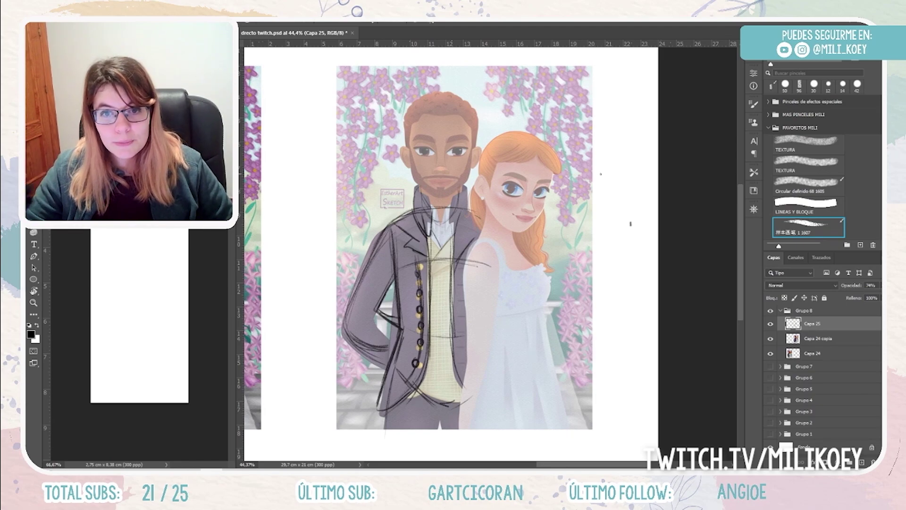
- Sketch hair behind the woman's neck and loose wavy locks along the far side of her face
left_click_drag(481, 186, 467, 229)
left_click_drag(545, 207, 559, 278)
key("ctrl+z")
mouse_move(552, 182)
left_mouse_down()
mouse_move(555, 204)
mouse_move(552, 184)
left_mouse_up()
key("ctrl+z")
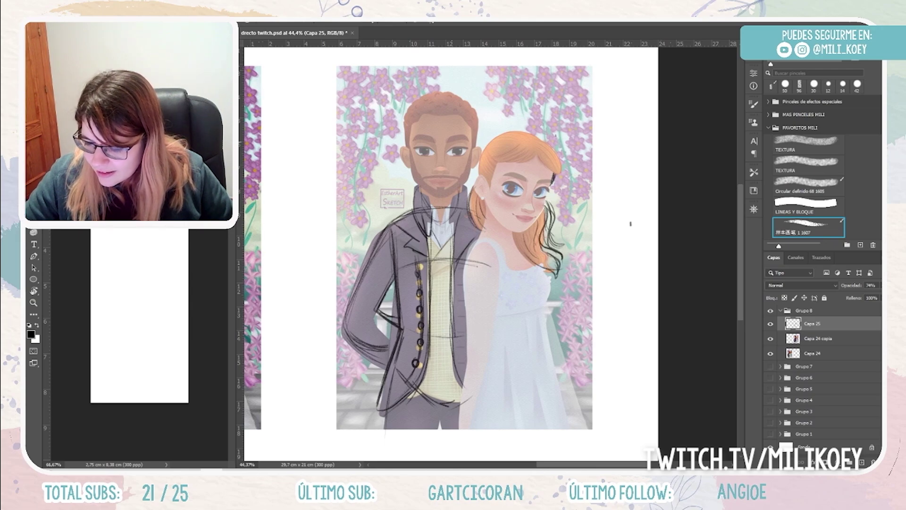
- Outline the woman's crown with more volume and add hair strands from the fringe, ear and falling locks
mouse_move(538, 152)
left_mouse_down()
mouse_move(556, 180)
mouse_move(558, 171)
mouse_move(493, 134)
left_mouse_up()
mouse_move(518, 129)
left_mouse_down()
mouse_move(492, 138)
mouse_move(480, 156)
left_mouse_up()
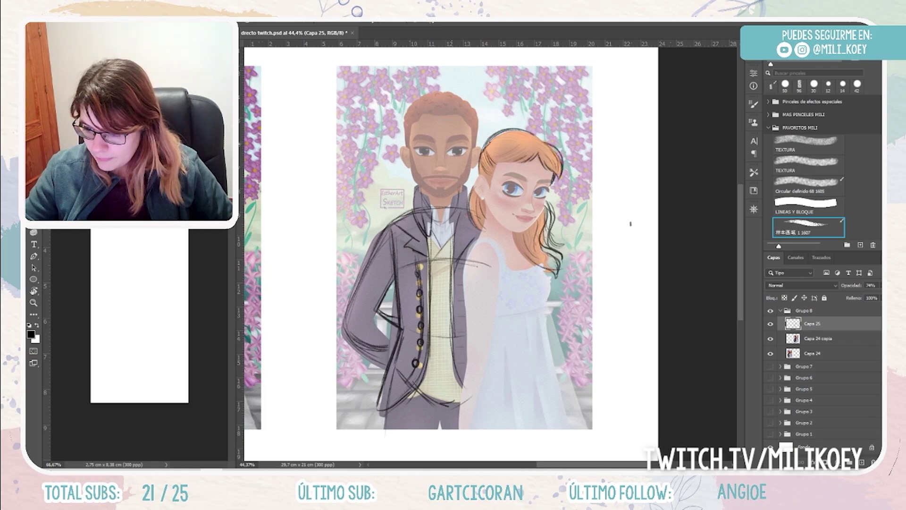
mouse_move(532, 134)
left_mouse_down()
mouse_move(544, 143)
mouse_move(498, 164)
mouse_move(493, 182)
left_mouse_up()
left_click_drag(487, 175, 476, 190)
mouse_move(537, 144)
left_mouse_down()
mouse_move(527, 159)
mouse_move(562, 157)
left_mouse_up()
mouse_move(517, 233)
left_mouse_down()
mouse_move(521, 254)
mouse_move(554, 270)
left_mouse_up()
left_click_drag(528, 234, 545, 292)
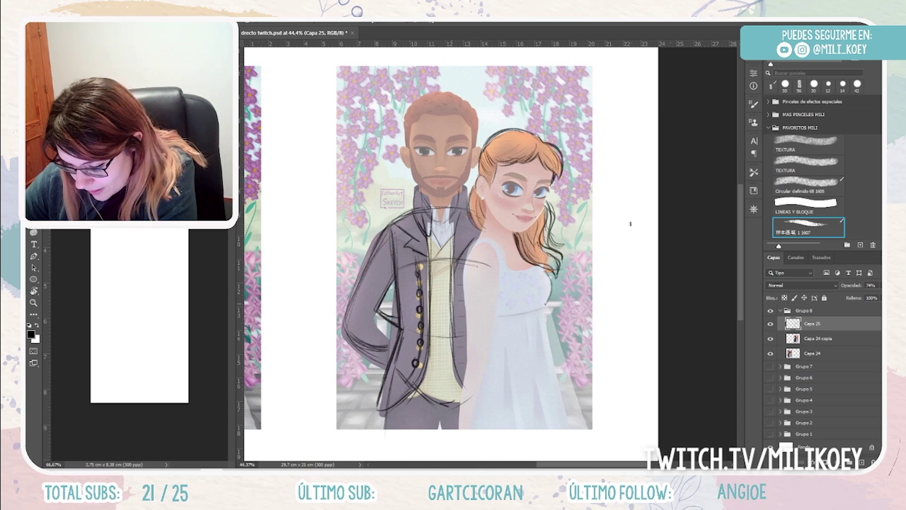
- Sketch the high waistline of the woman's dress and flare the skirt outward with fold lines
left_click_drag(508, 318, 532, 313)
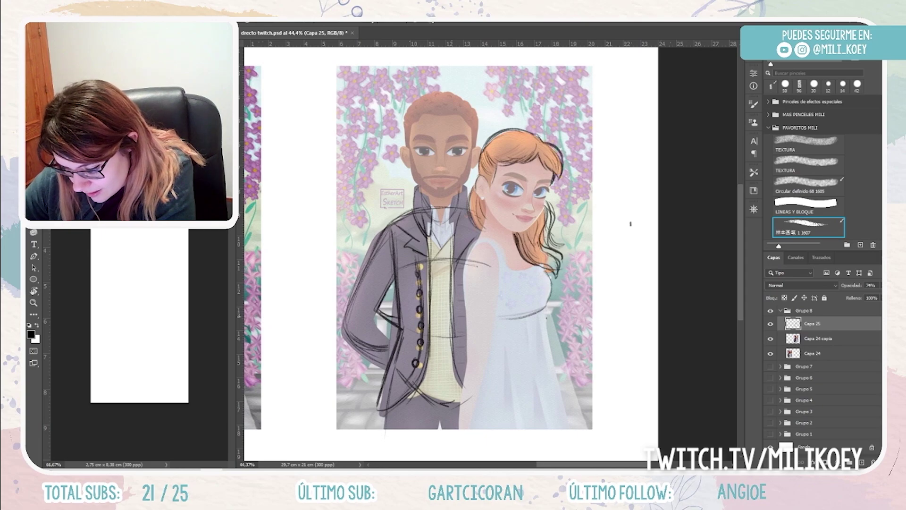
left_click_drag(547, 332, 589, 436)
left_click_drag(556, 366, 574, 396)
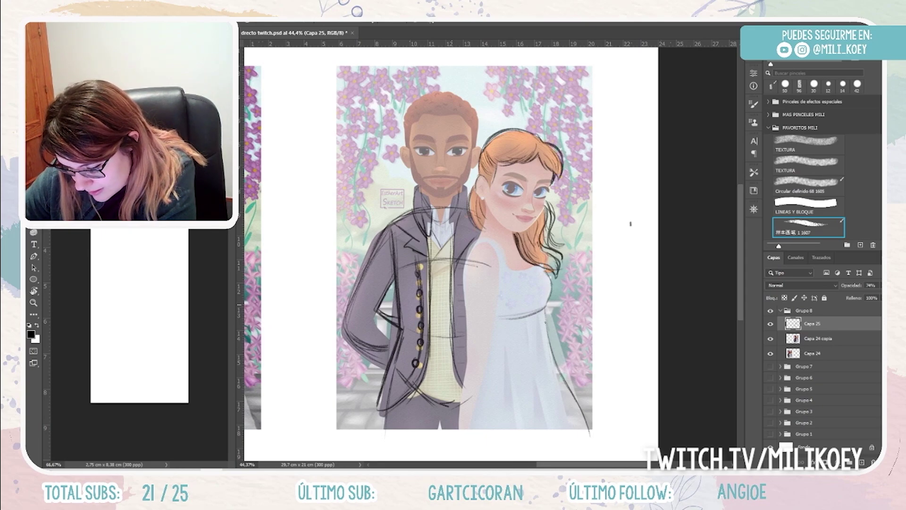
left_click_drag(546, 324, 558, 361)
left_click_drag(543, 309, 584, 428)
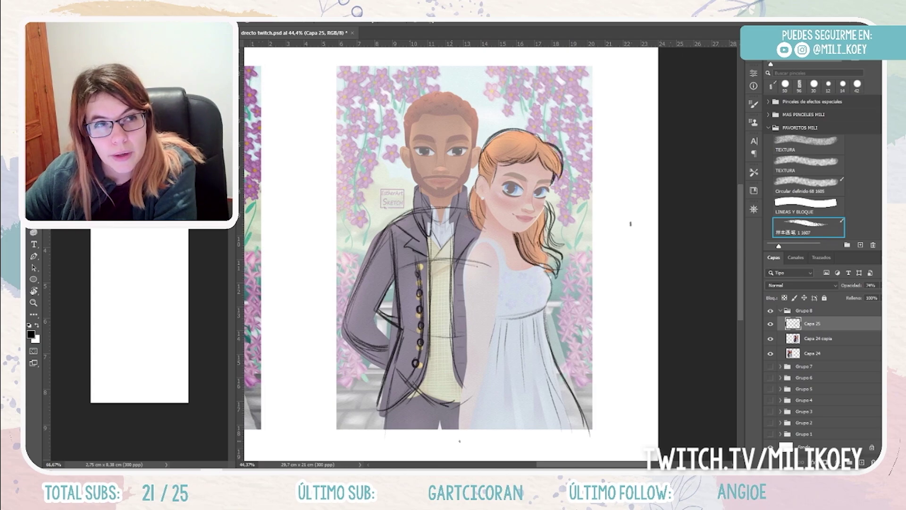
- Sketch the woman's near arm bent at the elbow, with the forearm and hand crossing the front of her skirt
mouse_move(467, 262)
left_mouse_down()
mouse_move(489, 244)
mouse_move(499, 260)
mouse_move(464, 303)
mouse_move(463, 347)
left_mouse_up()
key("ctrl+z")
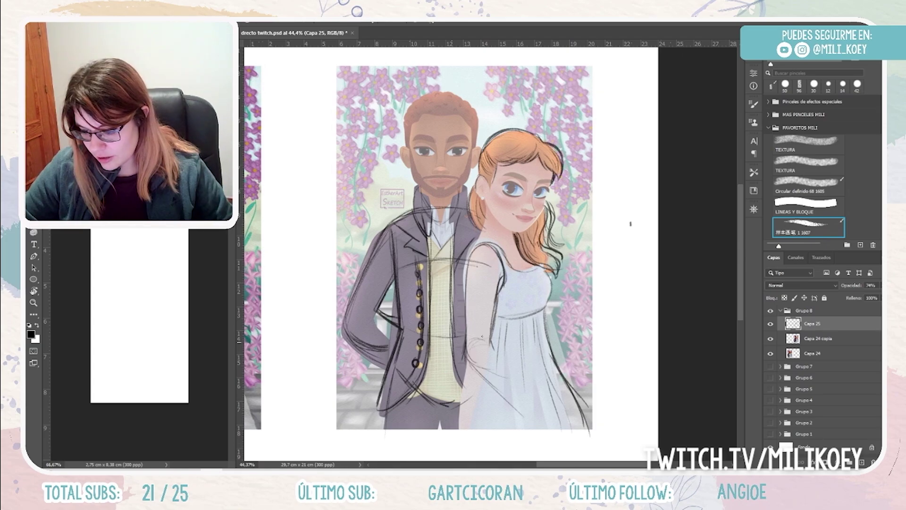
left_click_drag(496, 349, 534, 378)
left_click_drag(469, 361, 528, 401)
left_click_drag(491, 375, 538, 404)
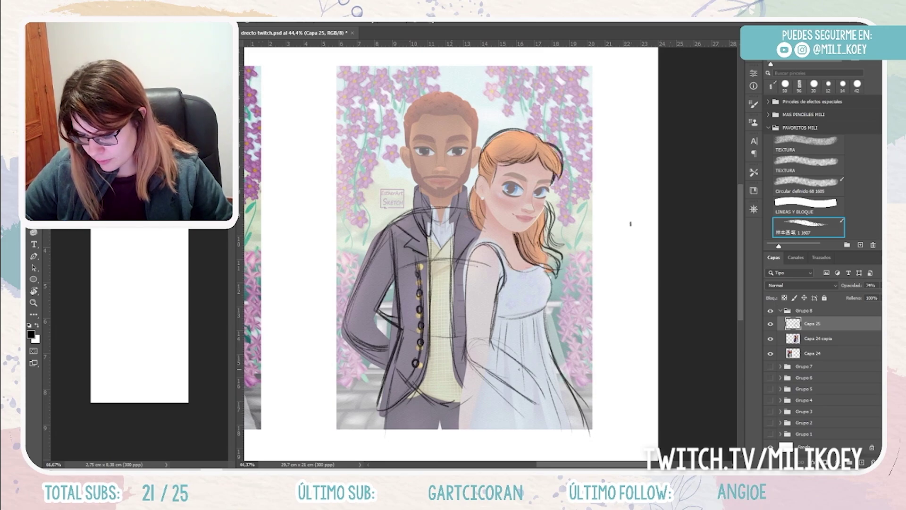
left_click_drag(519, 368, 566, 426)
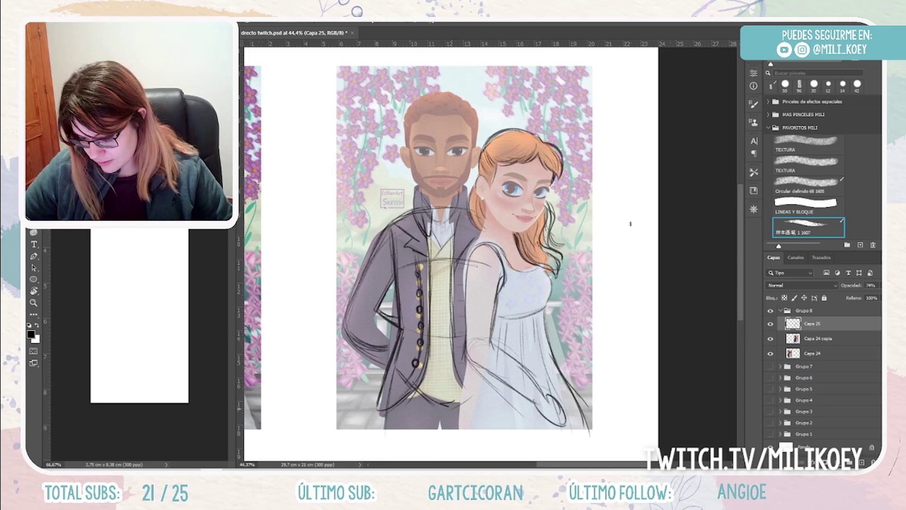
left_click_drag(545, 386, 564, 411)
left_click_drag(519, 235, 542, 261)
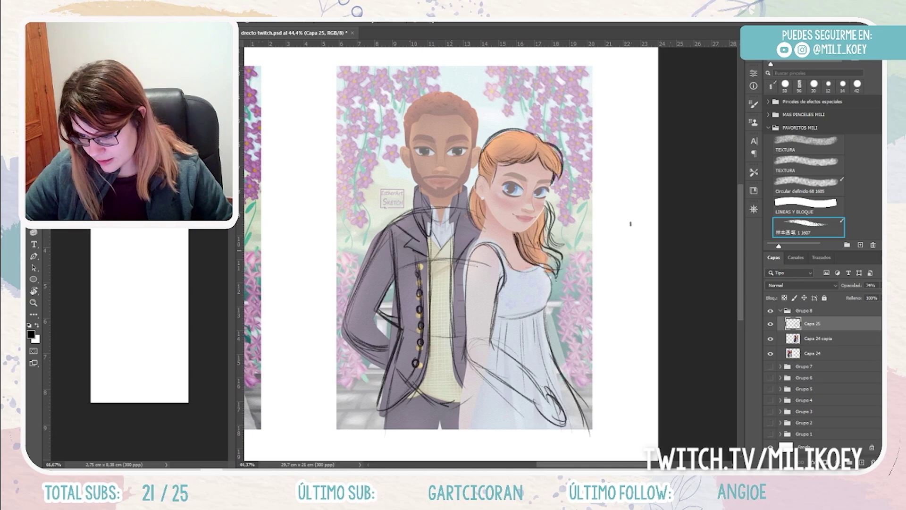
- Sketch the woman's far arm reaching down to her hands and a small flower held beside the skirt
left_click_drag(549, 300, 560, 383)
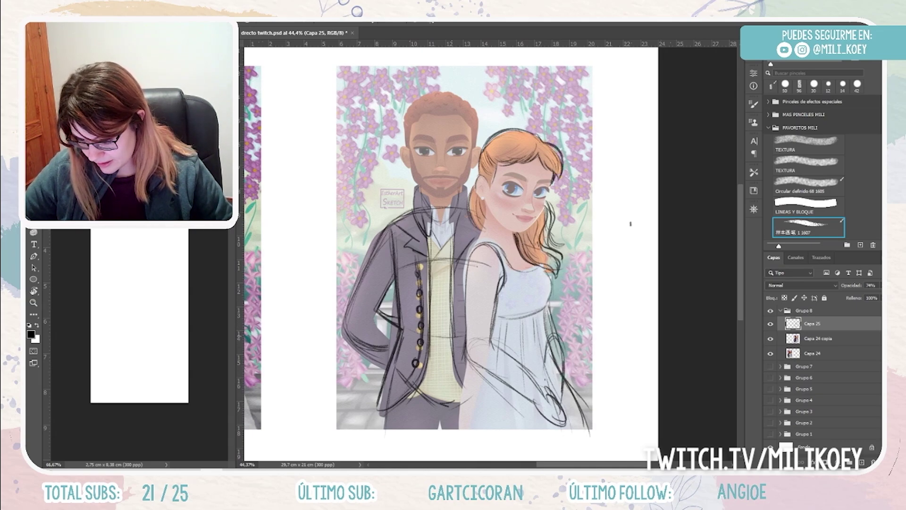
left_click_drag(548, 345, 544, 393)
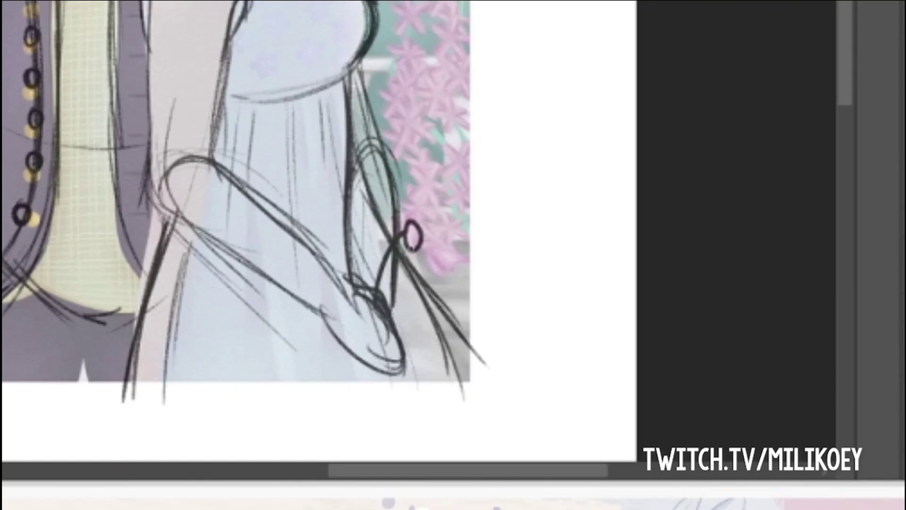
left_click_drag(562, 364, 578, 383)
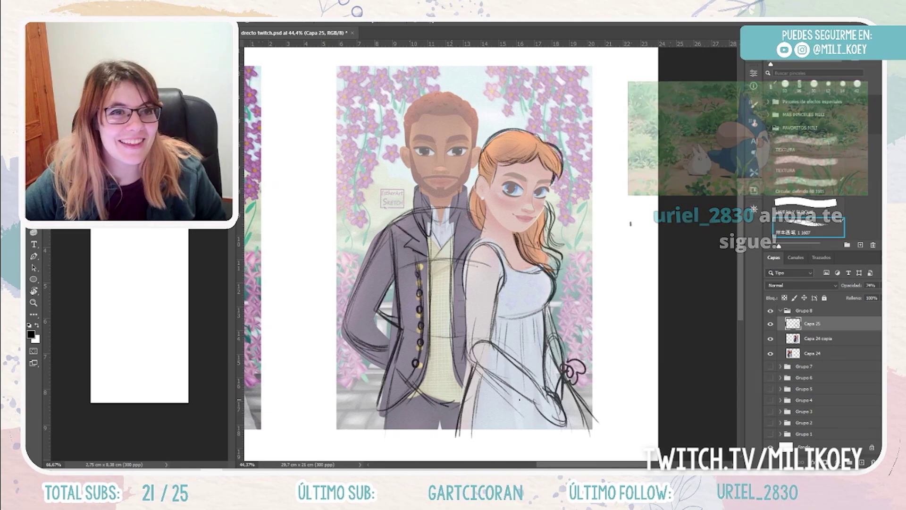
- Sketch a curved lock at the ends of the woman's hair and try out looped curls above it
mouse_move(542, 243)
left_mouse_down()
mouse_move(529, 271)
mouse_move(550, 244)
mouse_move(546, 221)
mouse_move(556, 250)
left_mouse_up()
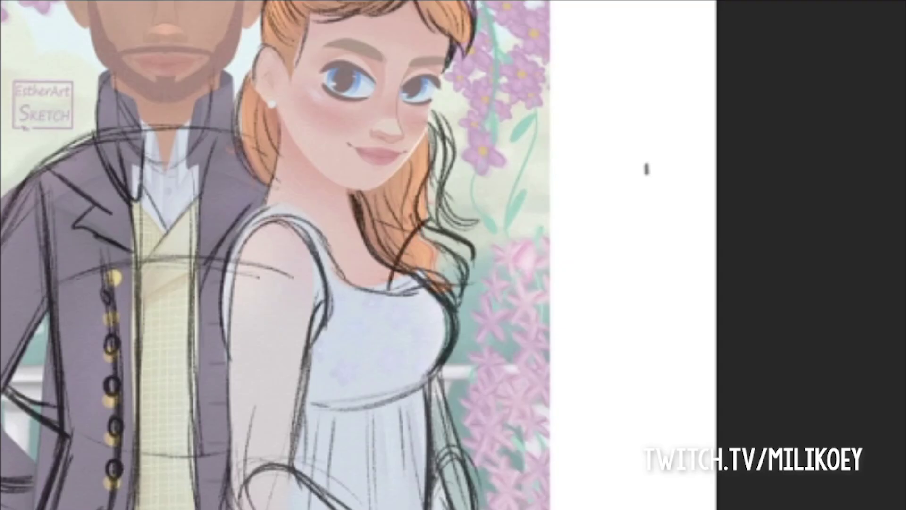
left_click_drag(436, 249, 443, 198)
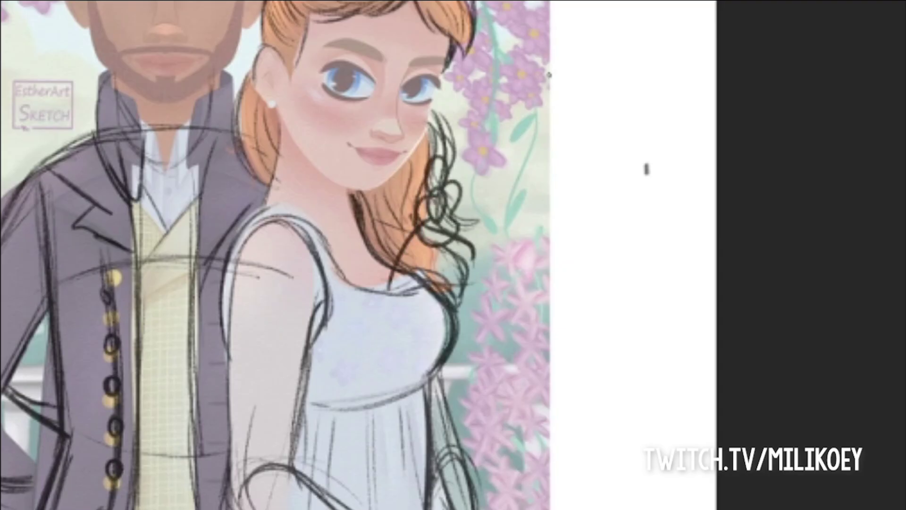
key("ctrl+z")
key("ctrl+z")
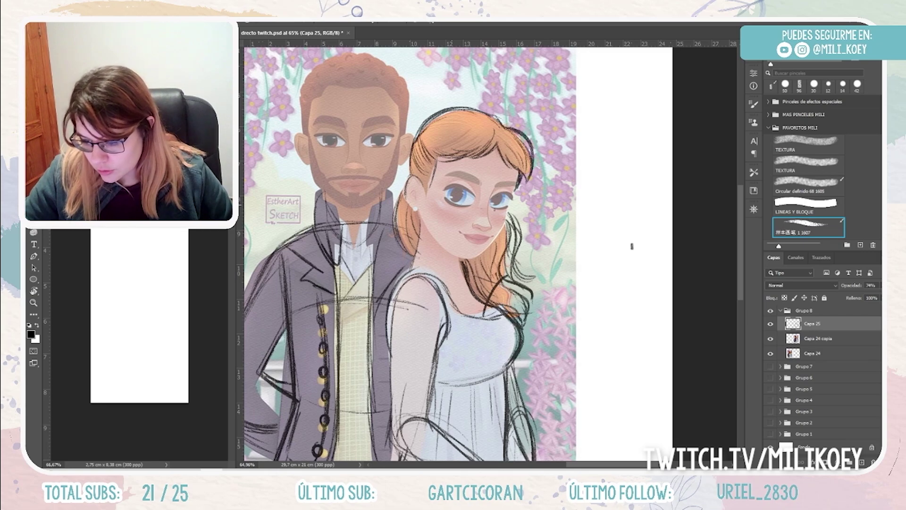
- Draw a guide line across the woman's face and redraw her far eye in dark lines
left_click_drag(471, 211, 512, 195)
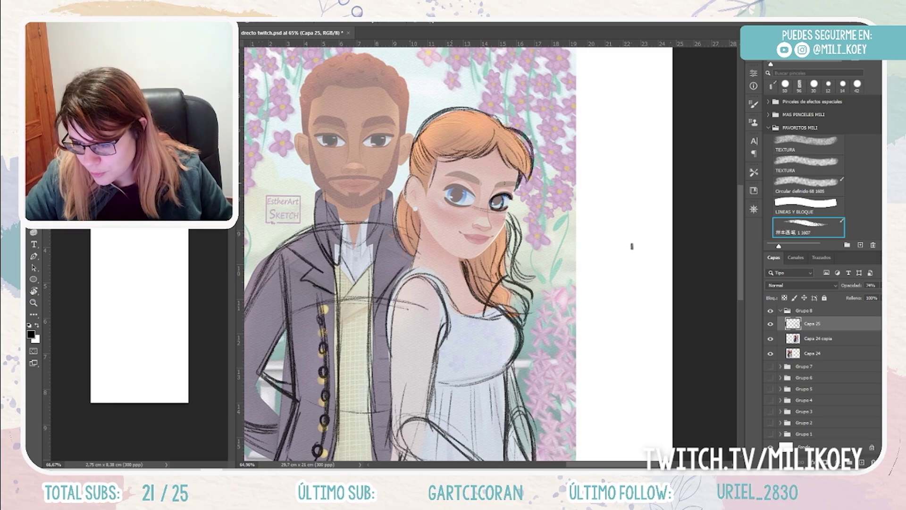
scroll(504, 183, "down", 6)
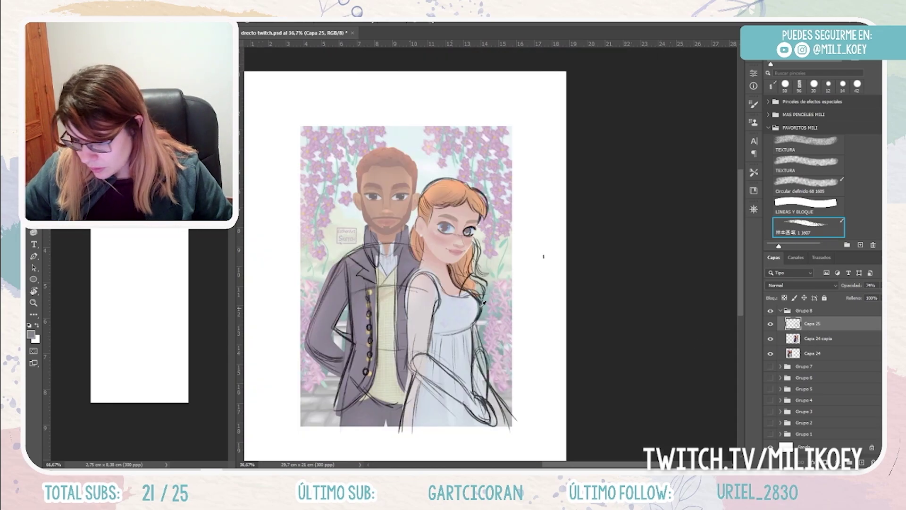
scroll(477, 309, "down", 3)
scroll(459, 328, "up", 1)
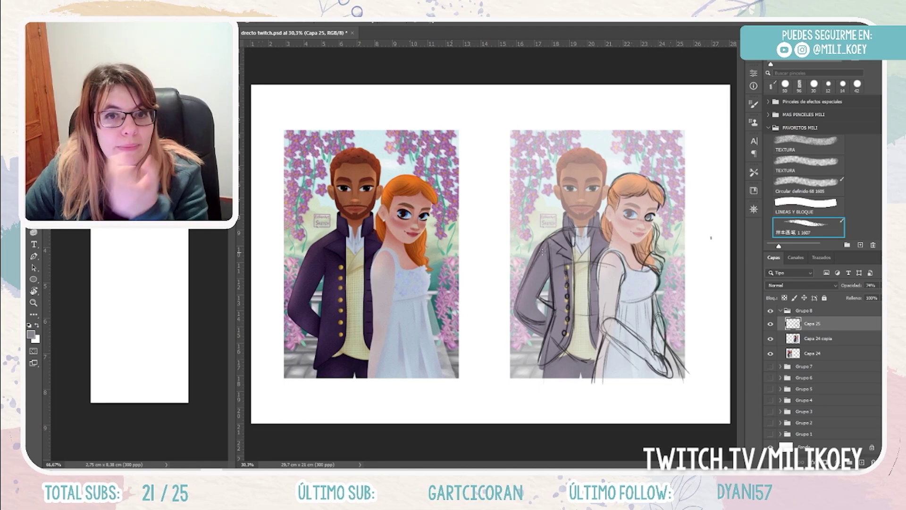
- On new layers, paint white rim light along the couple's outlines in the original artwork and add a soft Superponer glow with the TEXTURA brush
key("ctrl+shift+alt+n")
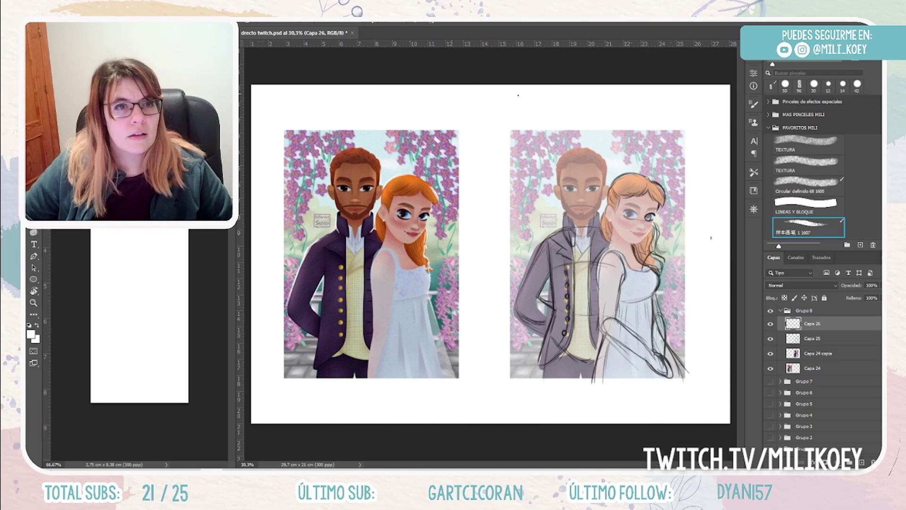
scroll(517, 166, "up", 2)
left_click_drag(461, 215, 525, 208)
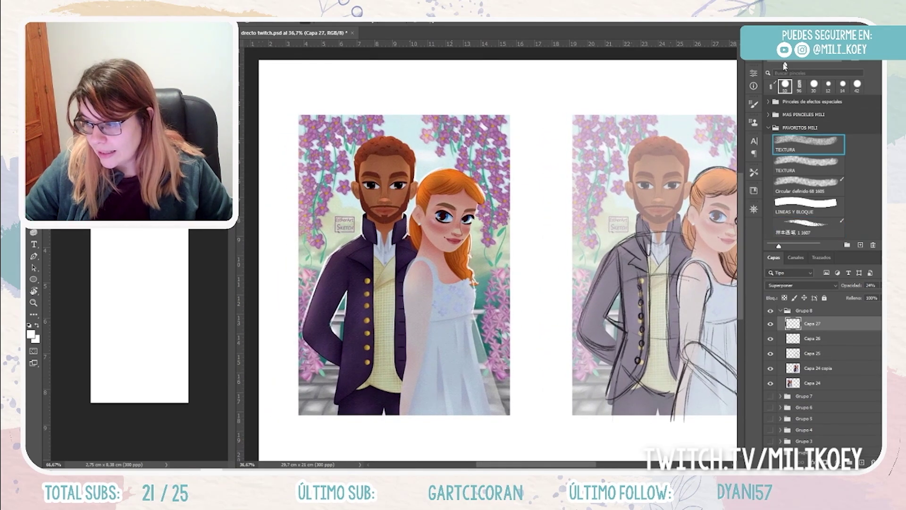
left_click_drag(785, 65, 794, 64)
left_click_drag(347, 309, 333, 325)
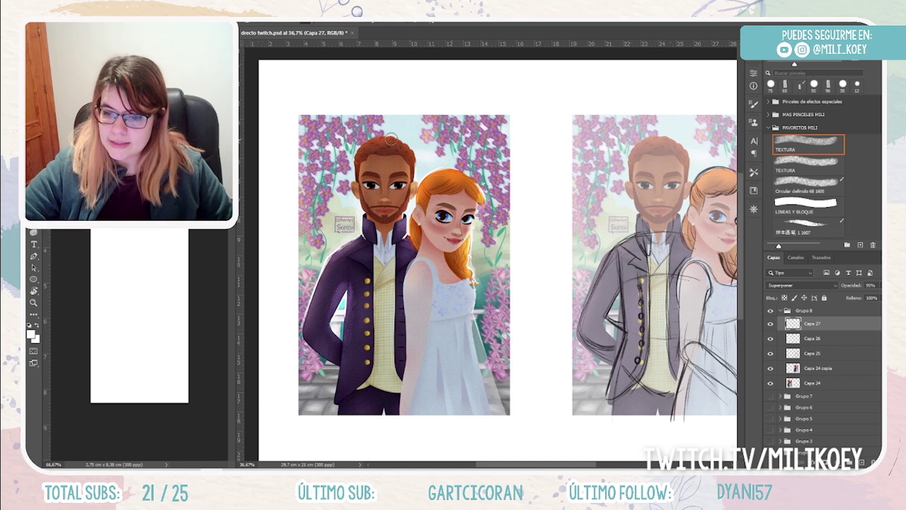
scroll(416, 160, "down", 1)
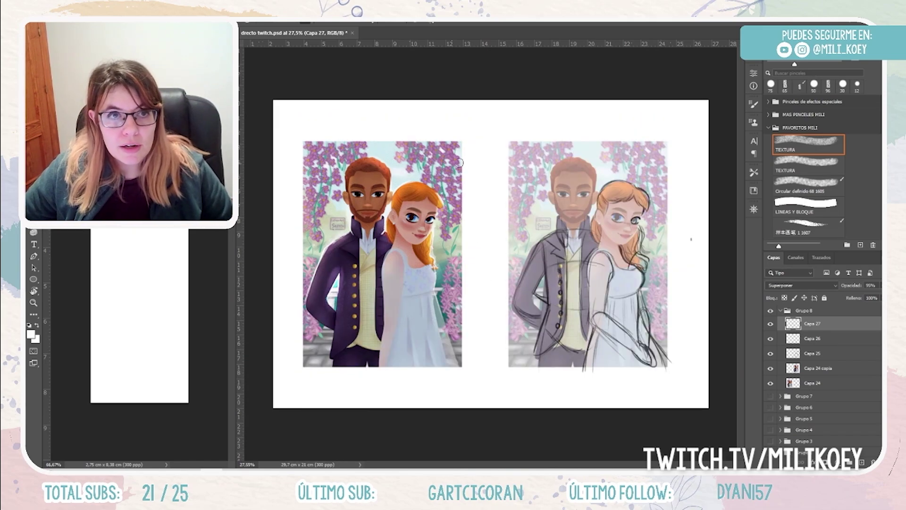
scroll(457, 155, "up", 1)
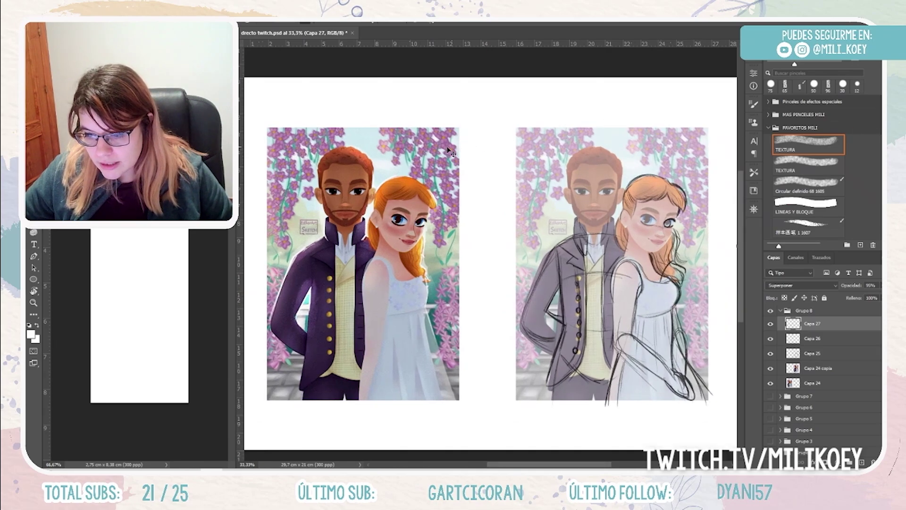
- Add a Multiplicar layer directly above the original couple artwork and sample the coat's dark purple as the paint colour
left_click(448, 151, "ctrl")
key("ctrl+shift+alt+n")
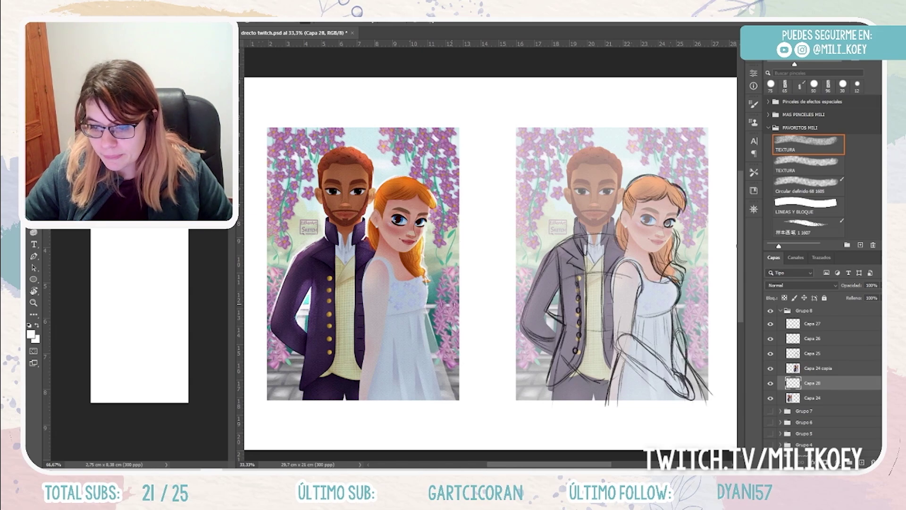
left_click(806, 285)
left_click(783, 277)
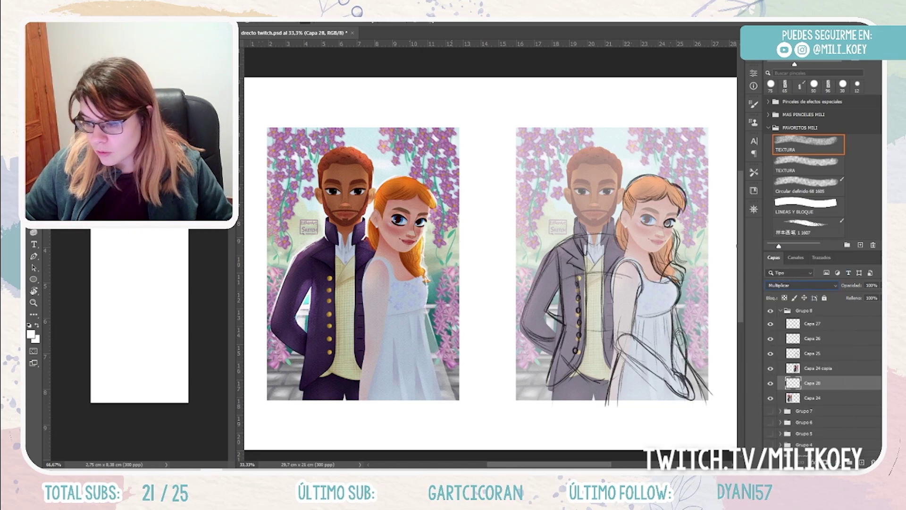
left_click(301, 285, "alt")
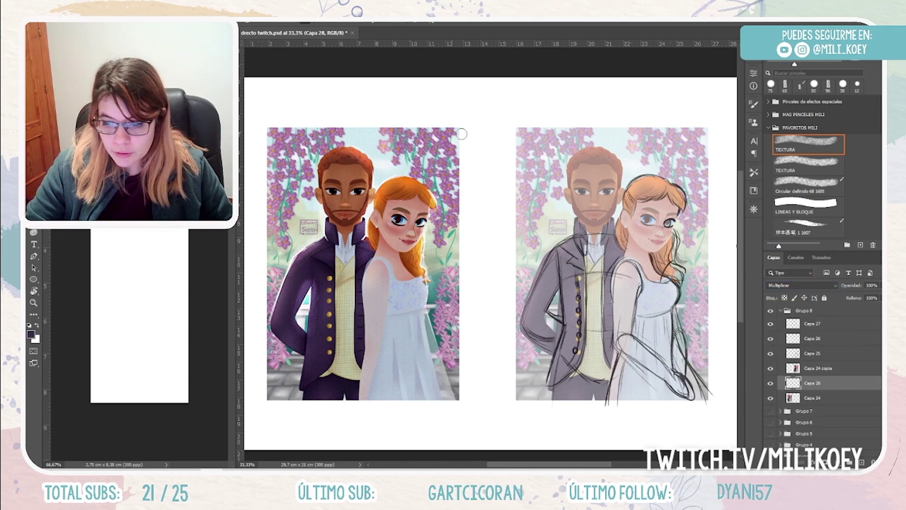
- Darken the flowers along the original artwork's upper corners and side edges, and lower the shading layer's opacity to about 60%
mouse_move(446, 137)
left_mouse_down()
mouse_move(453, 154)
mouse_move(456, 137)
mouse_move(454, 193)
mouse_move(442, 142)
mouse_move(410, 129)
mouse_move(444, 153)
left_mouse_up()
left_click_drag(321, 129, 267, 208)
left_click_drag(455, 160, 459, 198)
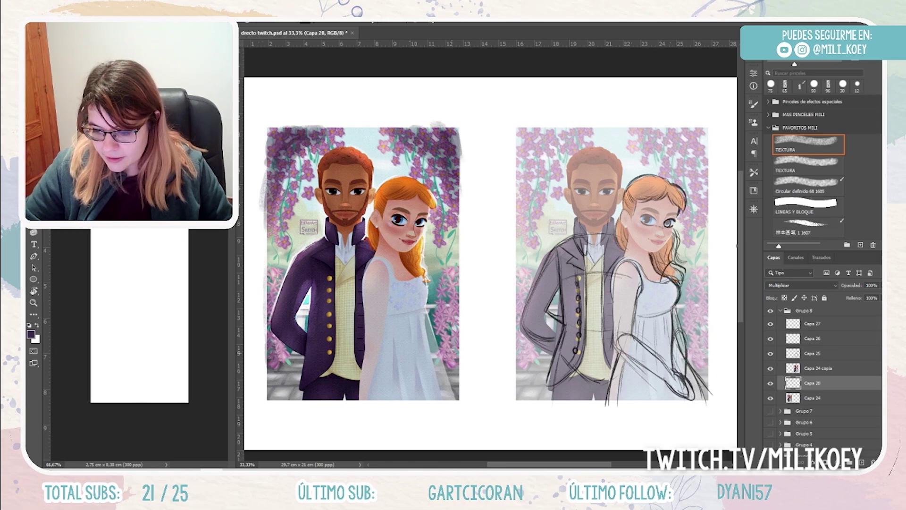
mouse_move(456, 331)
left_mouse_down()
mouse_move(452, 372)
mouse_move(459, 291)
mouse_move(457, 341)
left_mouse_up()
mouse_move(275, 133)
left_mouse_down()
mouse_move(272, 147)
mouse_move(309, 130)
left_mouse_up()
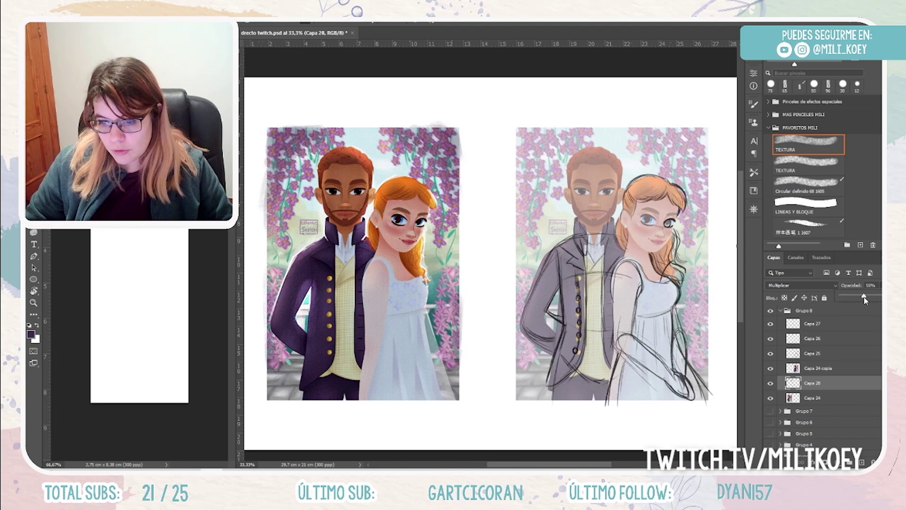
left_click_drag(877, 285, 872, 295)
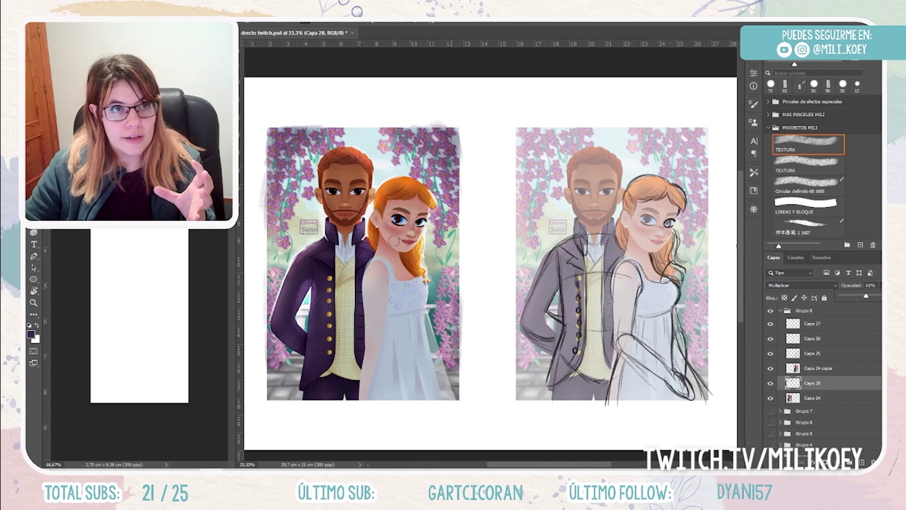
- Sample the brown at the man's chin and collapse the group holding the couple correction, Grupo 8
left_click(345, 223, "alt")
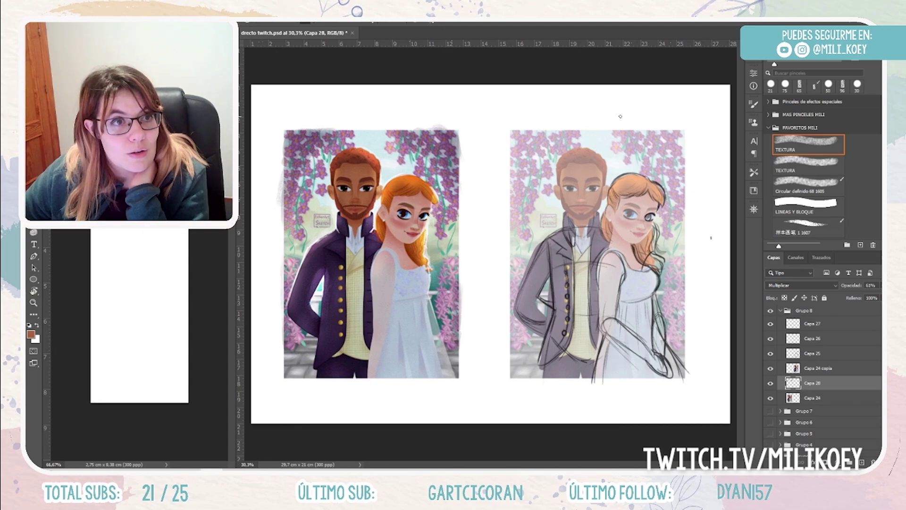
left_click(808, 311)
left_click(781, 310)
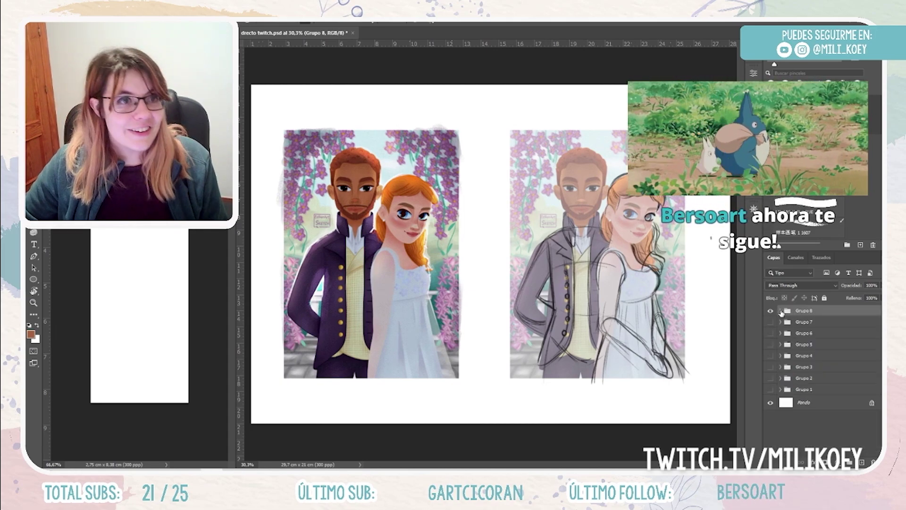